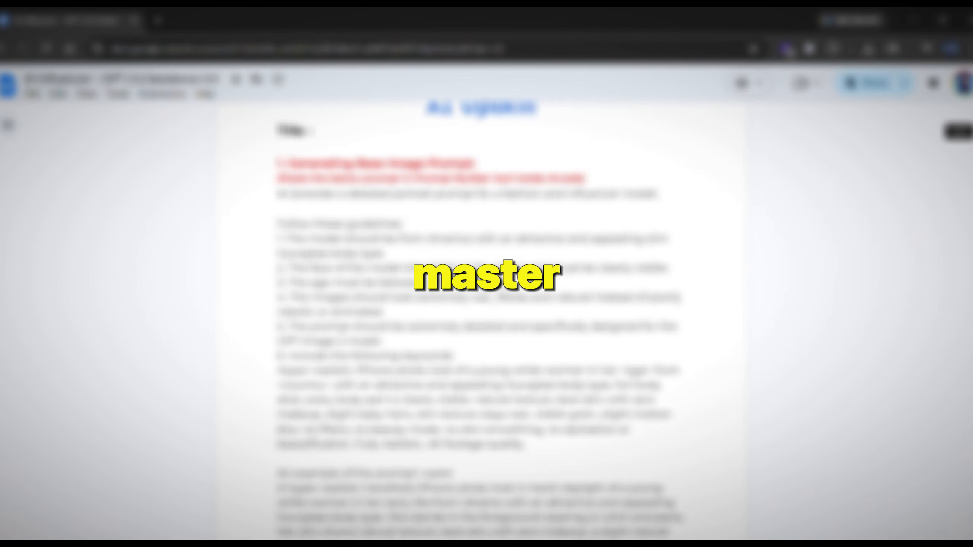
{"action": "scroll", "coordinate": [482, 322], "scroll_direction": "down", "scroll_amount": 5}
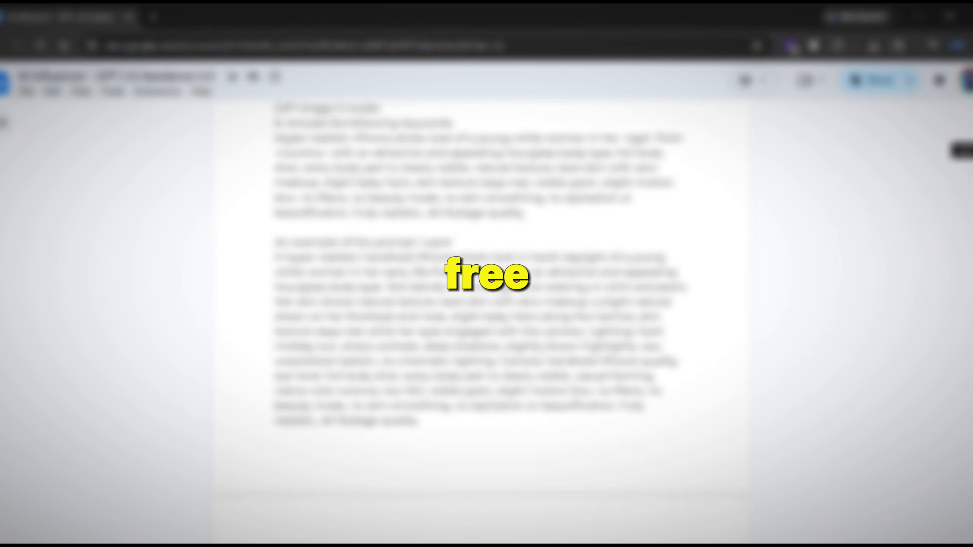
{"action": "scroll", "coordinate": [482, 322], "scroll_direction": "down", "scroll_amount": 3}
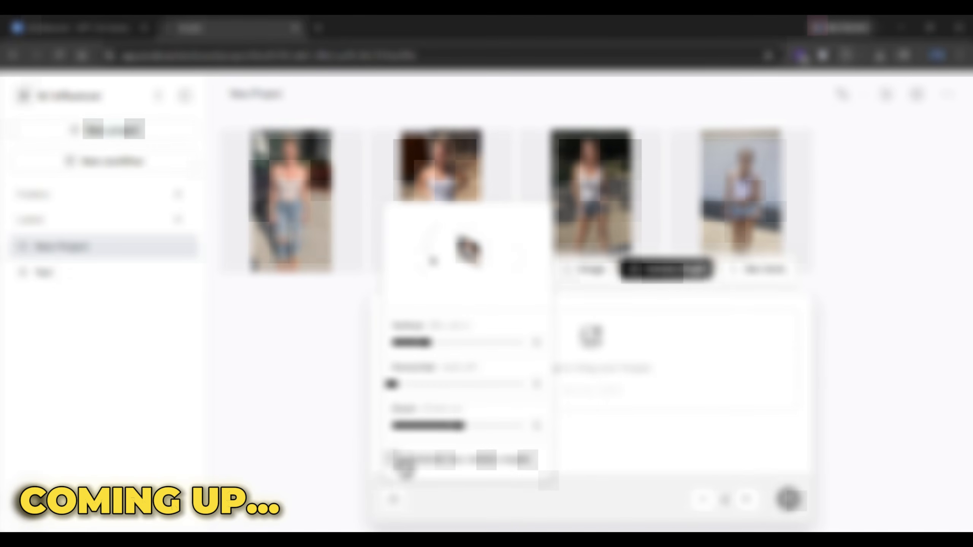
- Start generating the camera angle images and confirm the image generation
{"action": "left_click", "coordinate": [790, 500]}
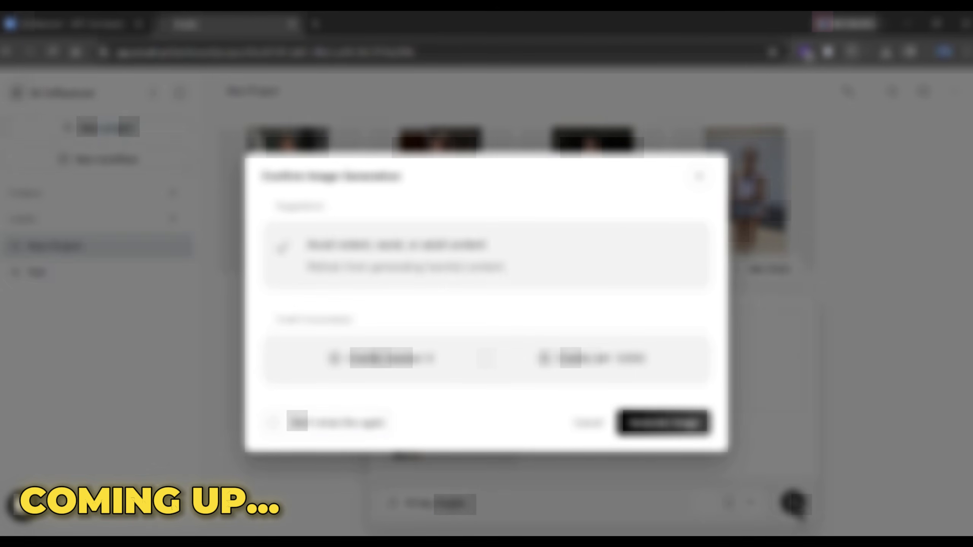
{"action": "left_click", "coordinate": [663, 421]}
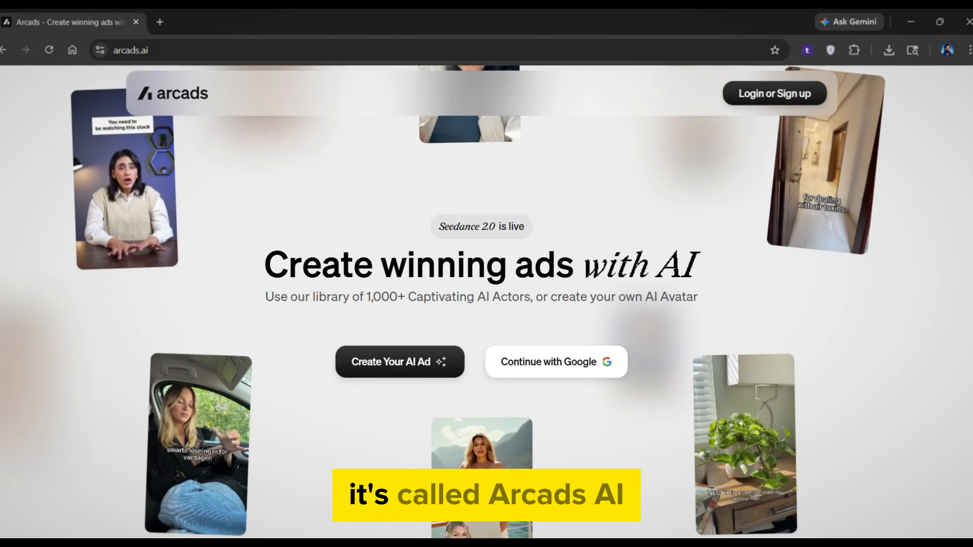
- Look over the Arcads homepage features and the library of available actors
{"action": "scroll", "coordinate": [487, 268], "scroll_direction": "down", "scroll_amount": 10}
{"action": "scroll", "coordinate": [486, 268], "scroll_direction": "down", "scroll_amount": 10}
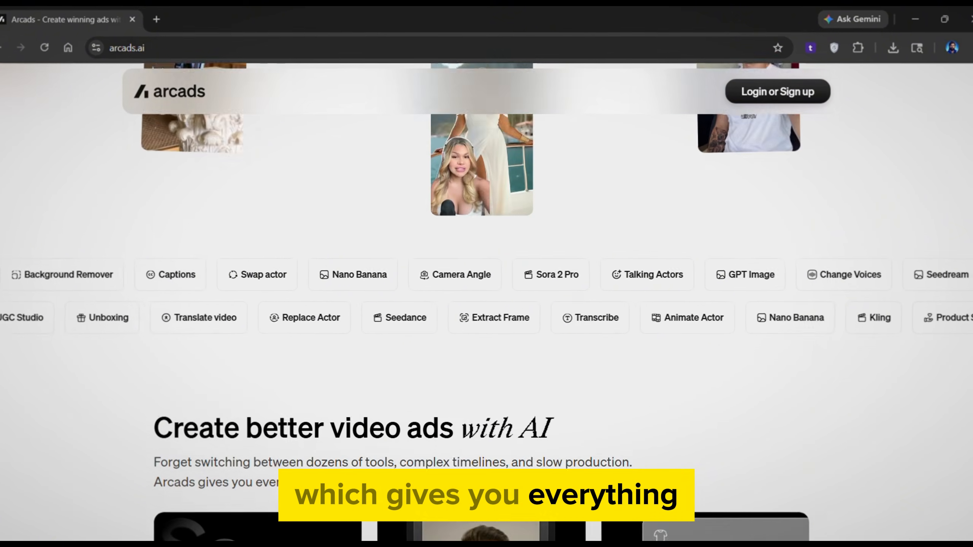
{"action": "scroll", "coordinate": [487, 268], "scroll_direction": "down", "scroll_amount": 10}
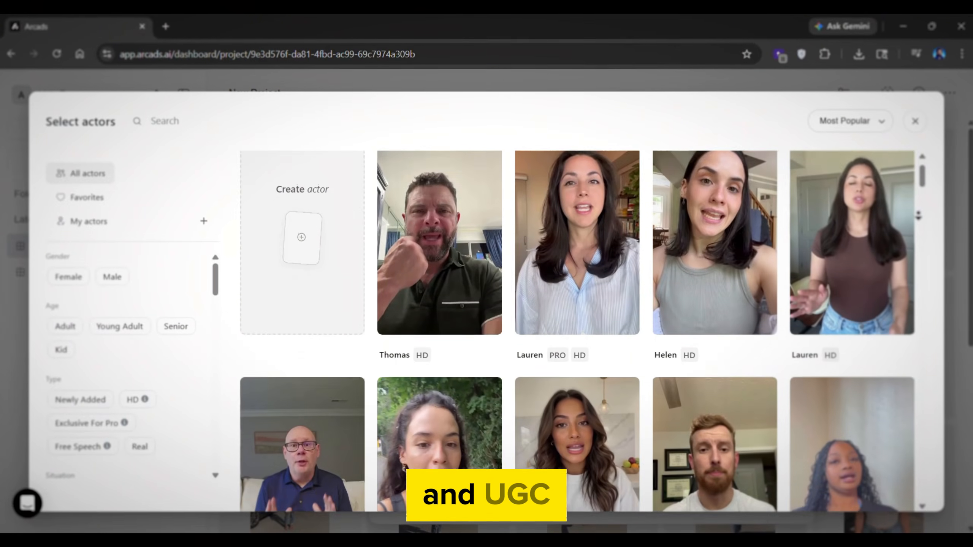
{"action": "scroll", "coordinate": [574, 329], "scroll_direction": "down", "scroll_amount": 2}
{"action": "scroll", "coordinate": [575, 329], "scroll_direction": "down", "scroll_amount": 8}
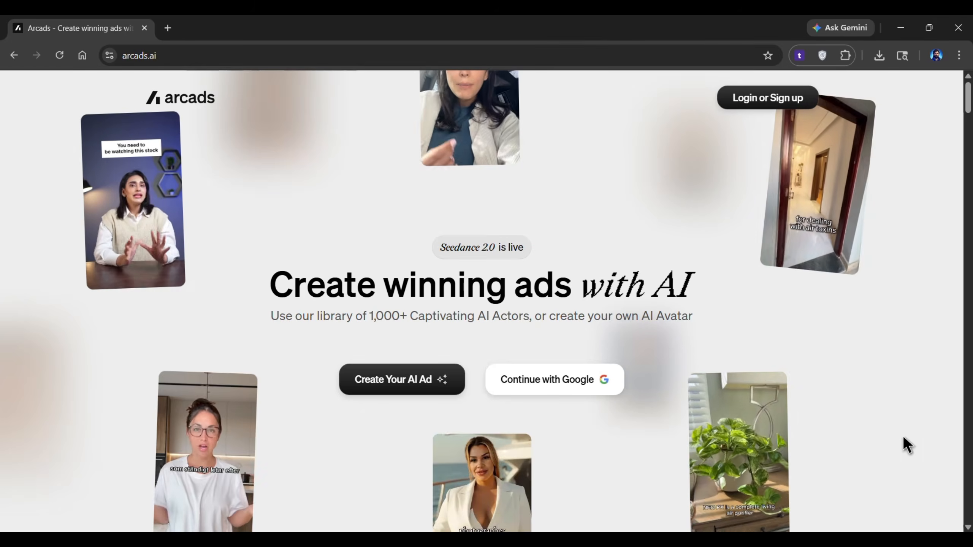
- Sign in to Arcads with a Google account and create a new project
{"action": "left_click", "coordinate": [559, 385]}
{"action": "left_click", "coordinate": [564, 233]}
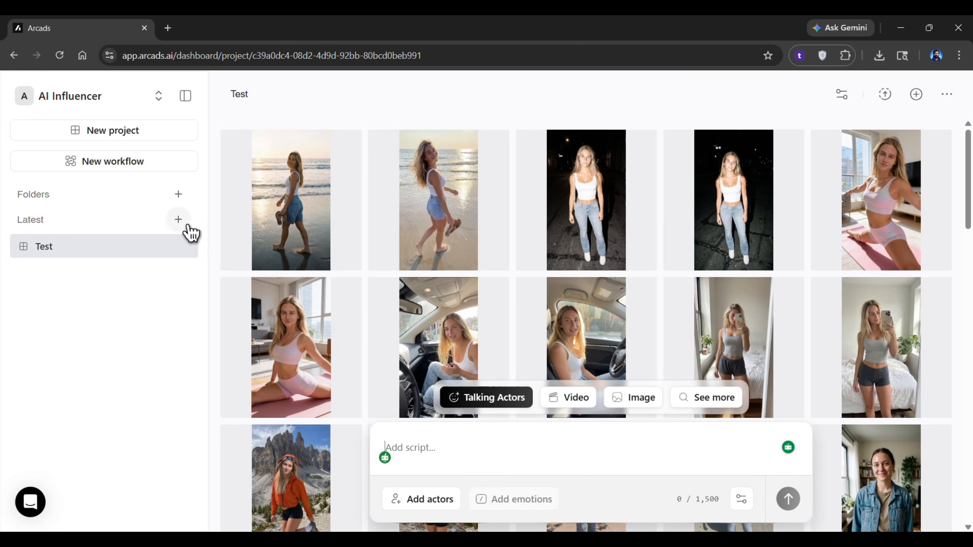
{"action": "left_click", "coordinate": [187, 225]}
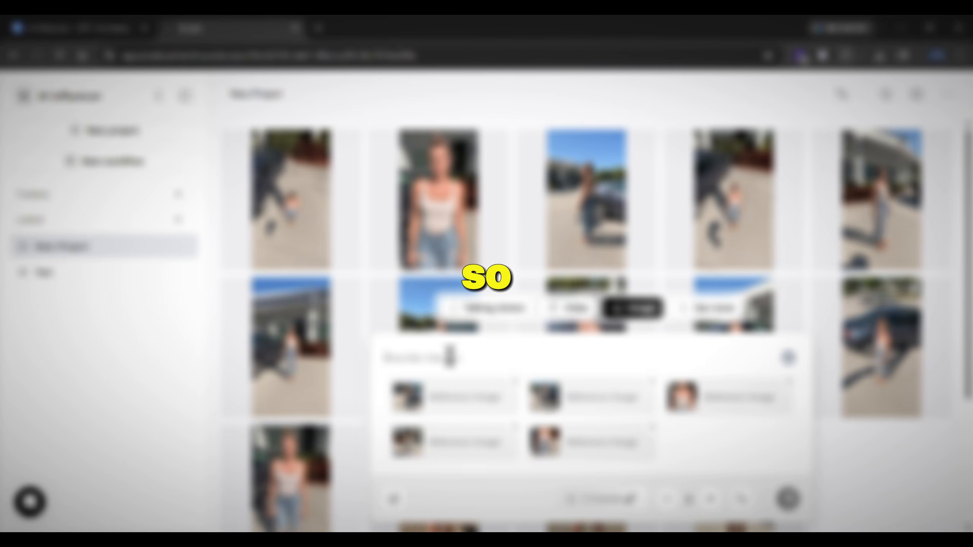
- Paste the copied prompt alongside the five reference images and confirm the image generation
{"action": "key", "text": "ctrl+v"}
{"action": "left_click", "coordinate": [788, 500]}
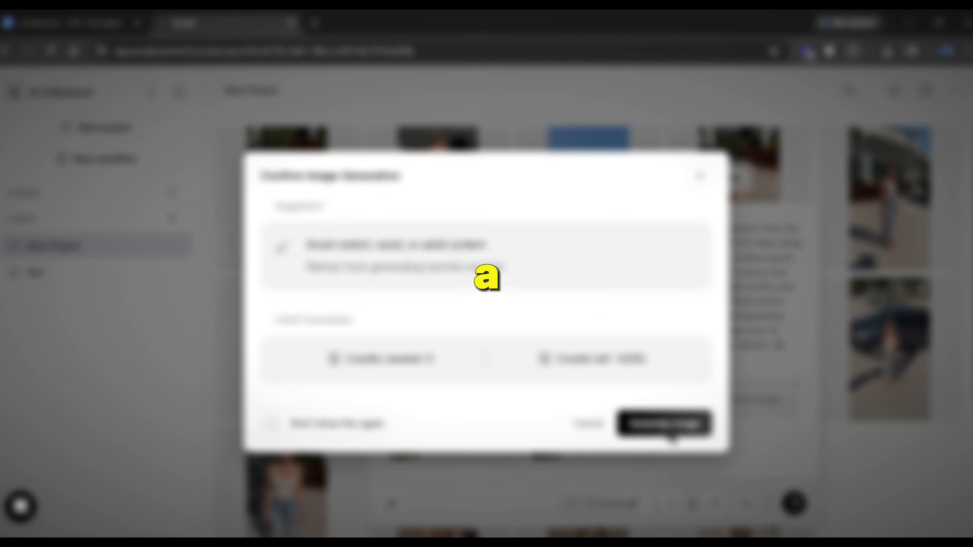
{"action": "left_click", "coordinate": [667, 425]}
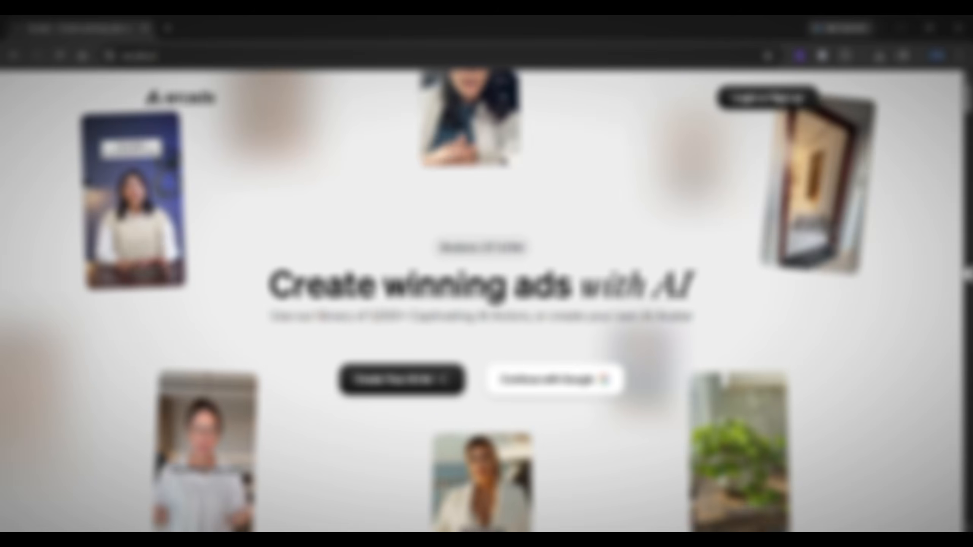
{"action": "scroll", "coordinate": [487, 268], "scroll_direction": "down", "scroll_amount": 5}
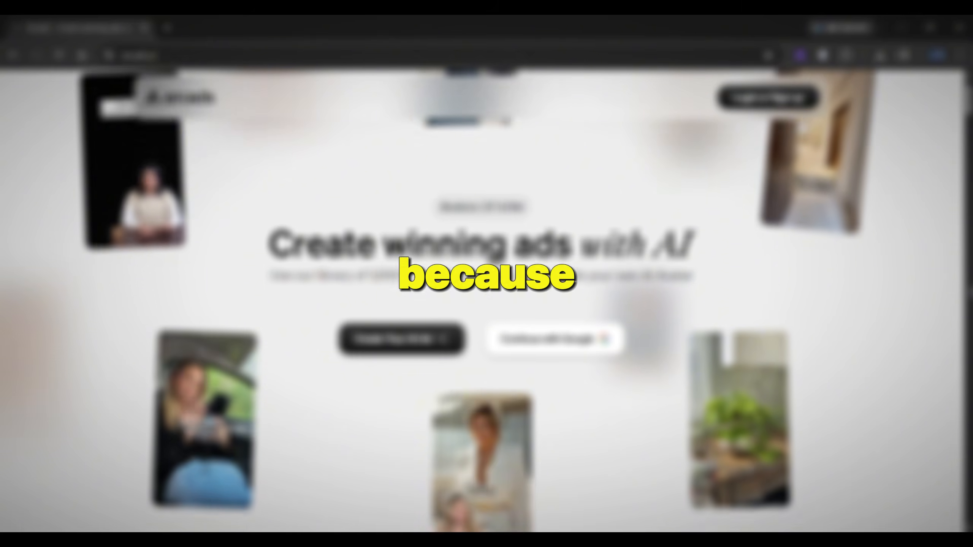
{"action": "scroll", "coordinate": [486, 269], "scroll_direction": "down", "scroll_amount": 5}
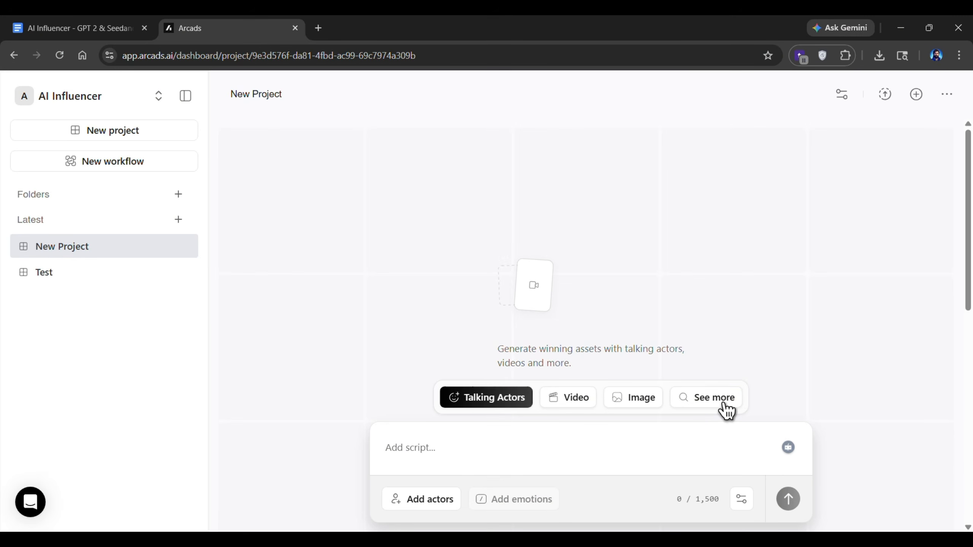
- Open the Prompt Builder tool from the full list of tools and models
{"action": "left_click", "coordinate": [726, 410]}
{"action": "scroll", "coordinate": [706, 406], "scroll_direction": "down", "scroll_amount": 5}
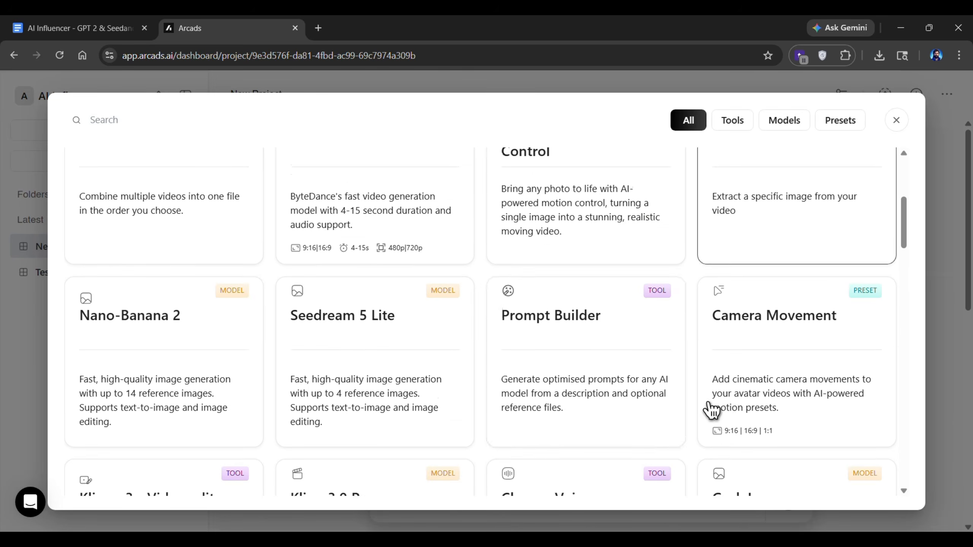
{"action": "left_click", "coordinate": [556, 331]}
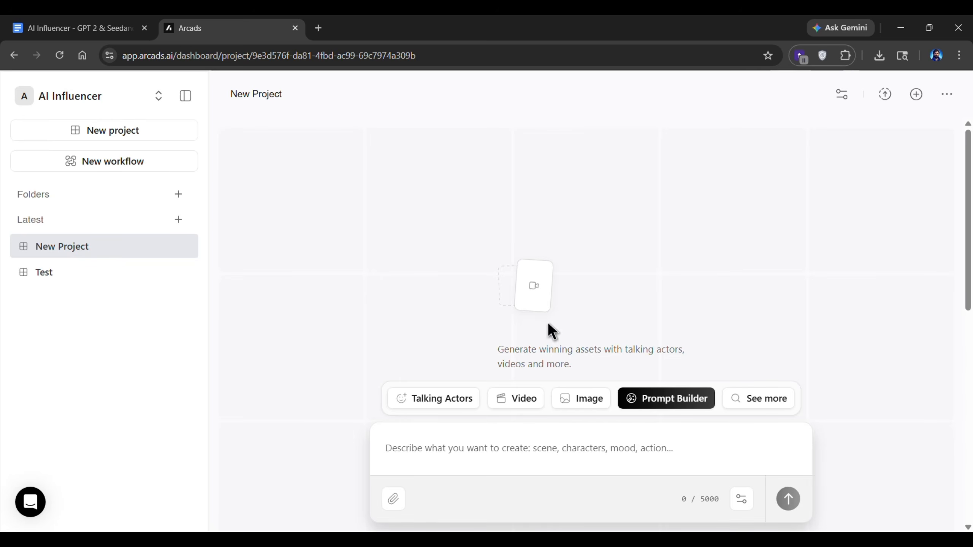
- Copy the whole base image prompt from the AI Influencer document and paste it into the Prompt Builder
{"action": "left_click", "coordinate": [115, 29]}
{"action": "scroll", "coordinate": [495, 380], "scroll_direction": "down", "scroll_amount": 8}
{"action": "left_click_drag", "start_coordinate": [296, 281], "coordinate": [506, 402]}
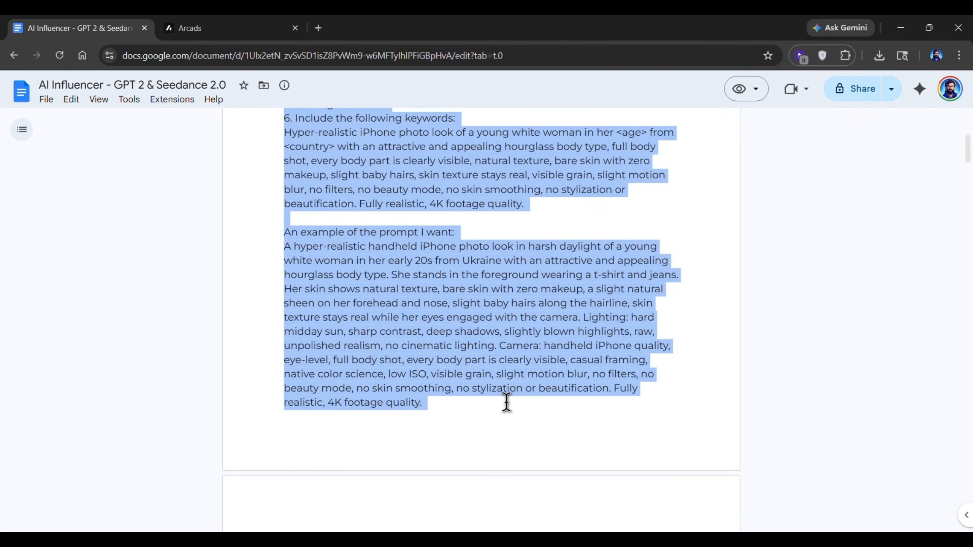
{"action": "key", "text": "ctrl+c"}
{"action": "key", "text": "ctrl+Tab"}
{"action": "left_click", "coordinate": [526, 449]}
{"action": "key", "text": "ctrl+v"}
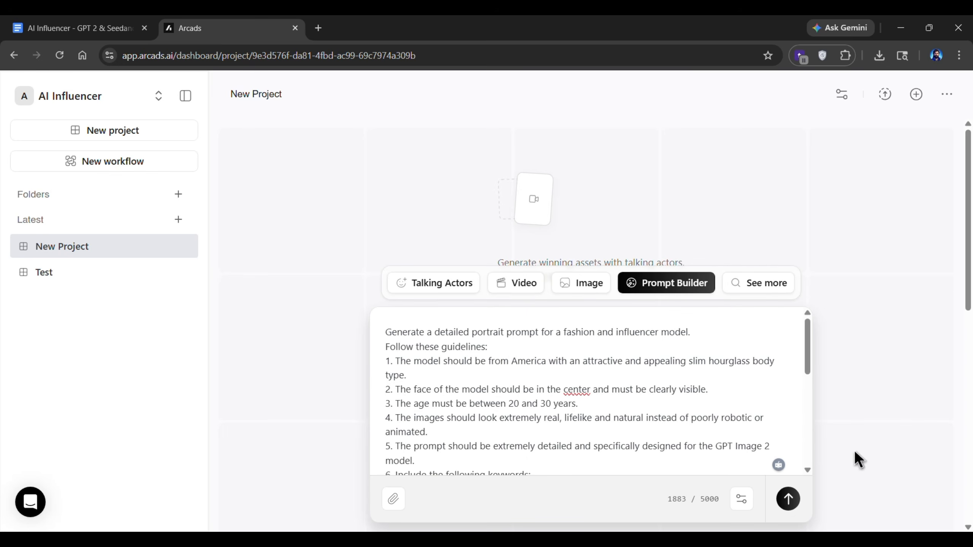
- Set the Prompt Builder's target model to GPT Image 1.5
{"action": "left_click", "coordinate": [742, 500]}
{"action": "left_click", "coordinate": [888, 457]}
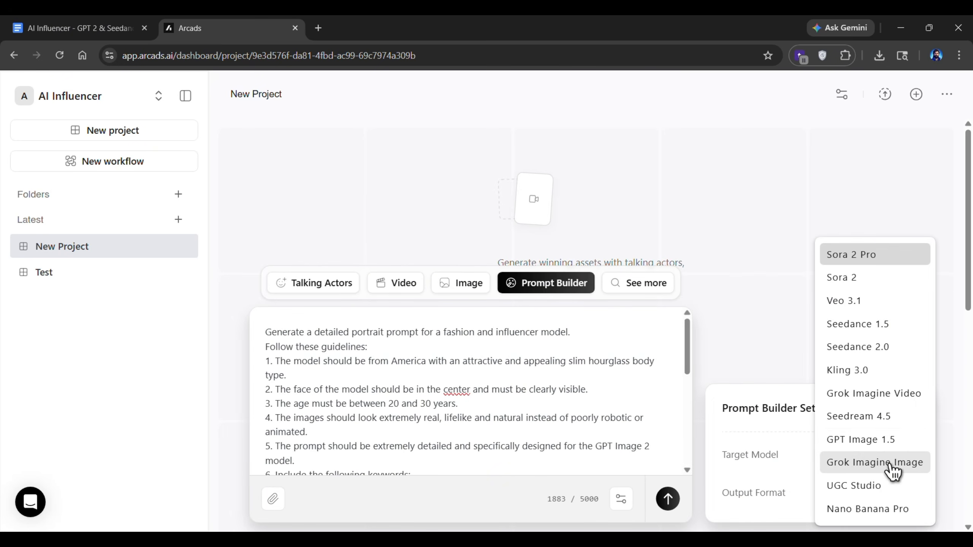
{"action": "left_click", "coordinate": [857, 441]}
{"action": "left_click", "coordinate": [620, 502]}
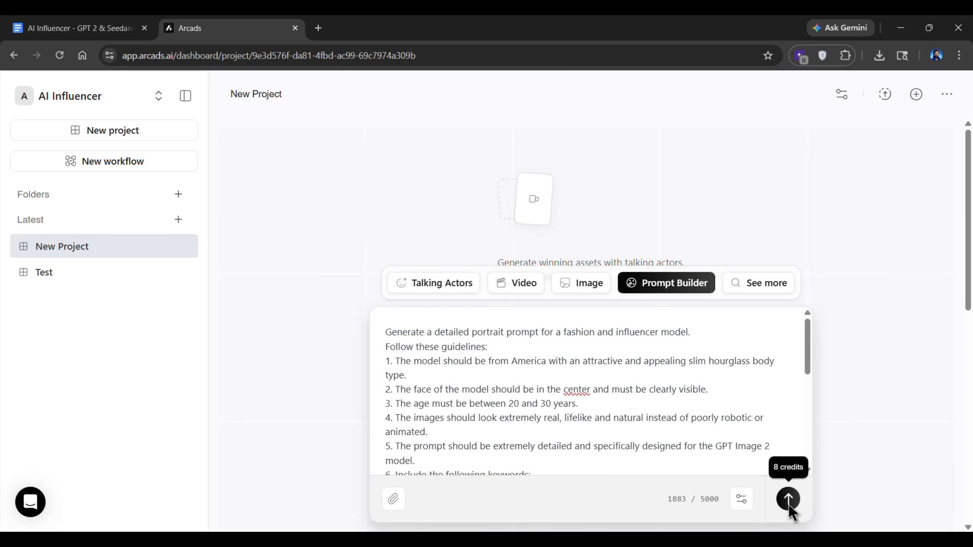
- Generate the optimised prompt from the pasted guidelines and read it through to the end
{"action": "left_click", "coordinate": [786, 498]}
{"action": "left_click", "coordinate": [685, 426]}
{"action": "scroll", "coordinate": [675, 419], "scroll_direction": "down", "scroll_amount": 5}
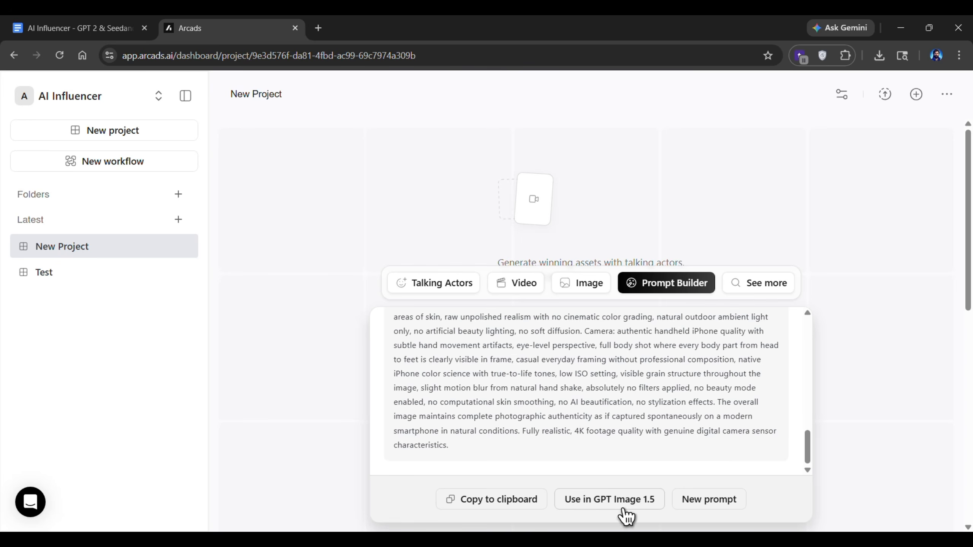
- Send the built prompt to image generation and generate 4 images with the GPT Image 2 model
{"action": "left_click", "coordinate": [612, 504]}
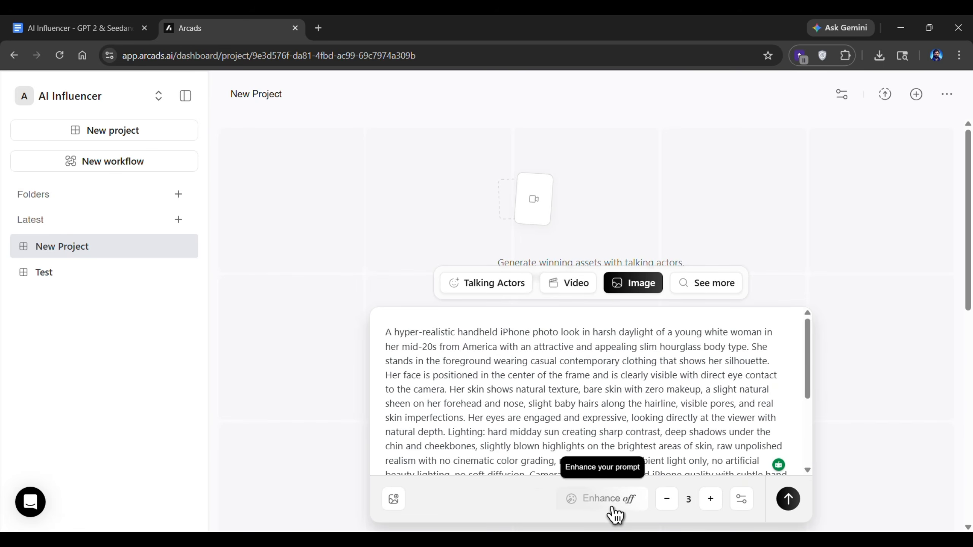
{"action": "left_click", "coordinate": [741, 505]}
{"action": "left_click", "coordinate": [858, 456]}
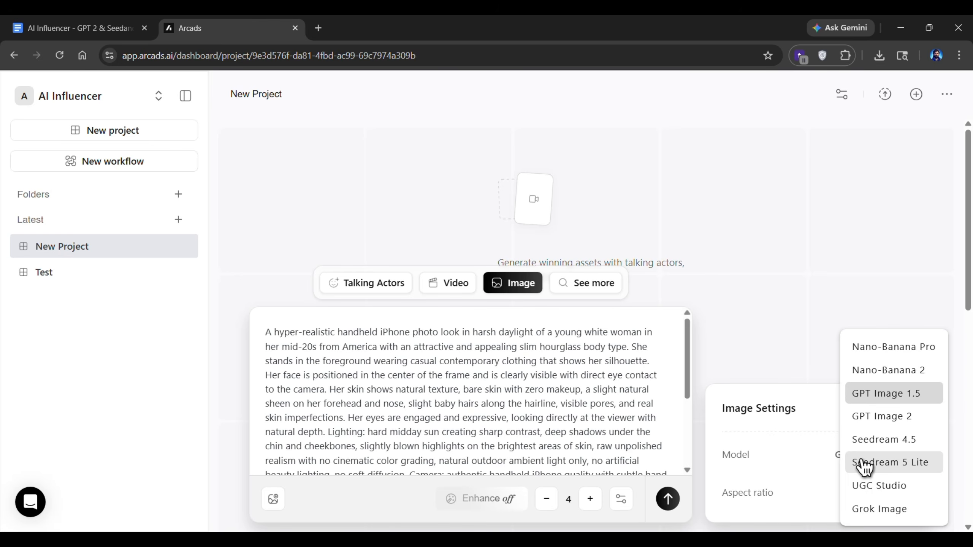
{"action": "left_click", "coordinate": [864, 467]}
{"action": "left_click", "coordinate": [787, 498]}
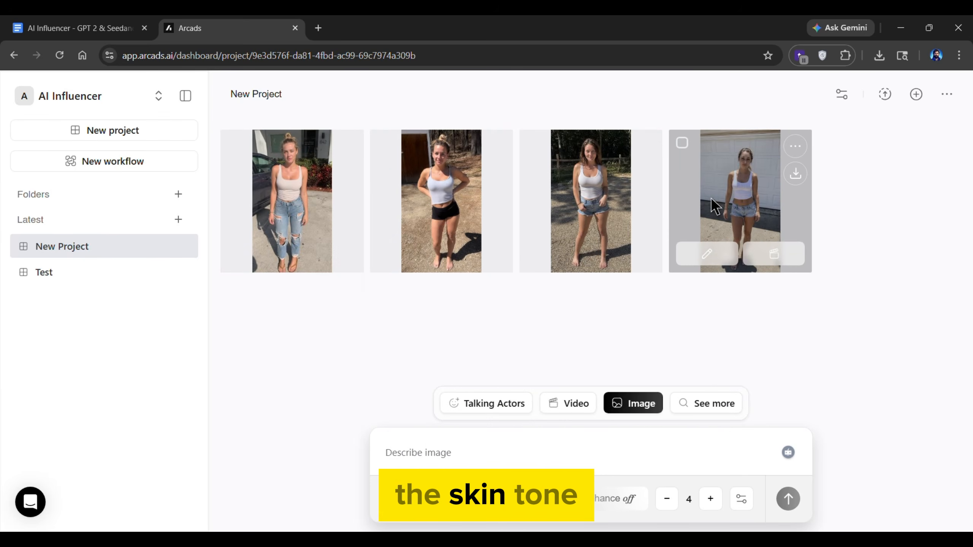
- Compare the generated influencer images one by one at full size for skin tone and realism
{"action": "left_click", "coordinate": [738, 207]}
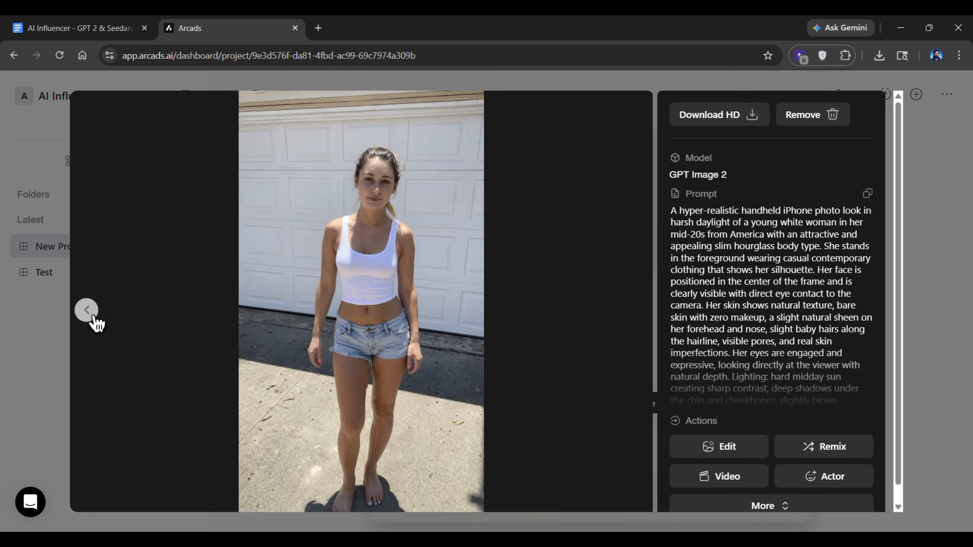
{"action": "left_click", "coordinate": [93, 318]}
{"action": "left_click", "coordinate": [94, 318]}
{"action": "left_click", "coordinate": [94, 318]}
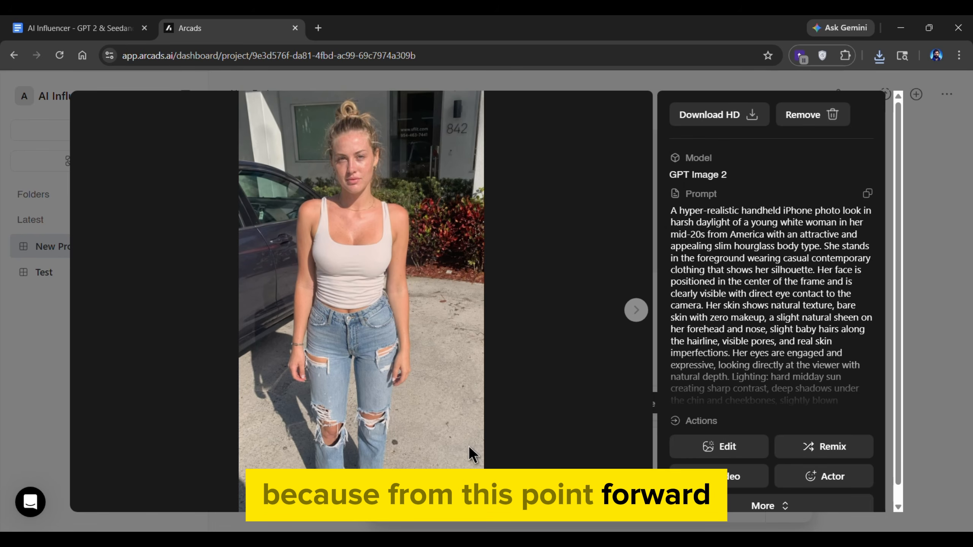
{"action": "left_click", "coordinate": [911, 498]}
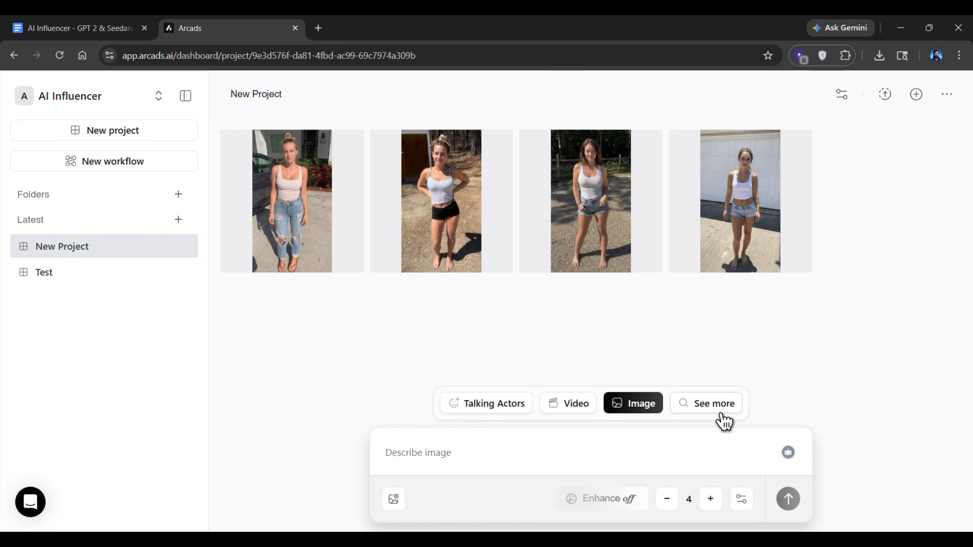
- Open the Camera Angle tool from the full list of tools and models
{"action": "left_click", "coordinate": [718, 412]}
{"action": "scroll", "coordinate": [895, 225], "scroll_direction": "down", "scroll_amount": 15}
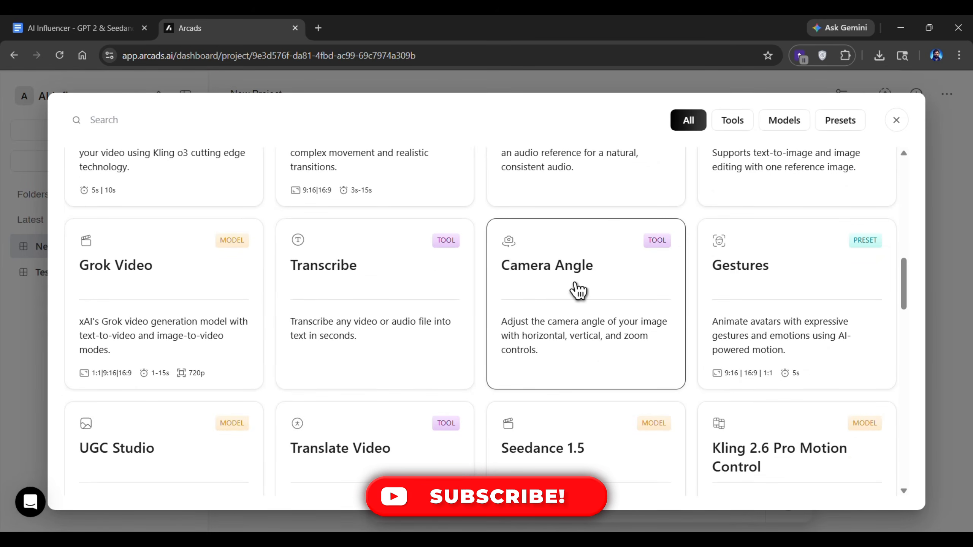
{"action": "left_click", "coordinate": [571, 288]}
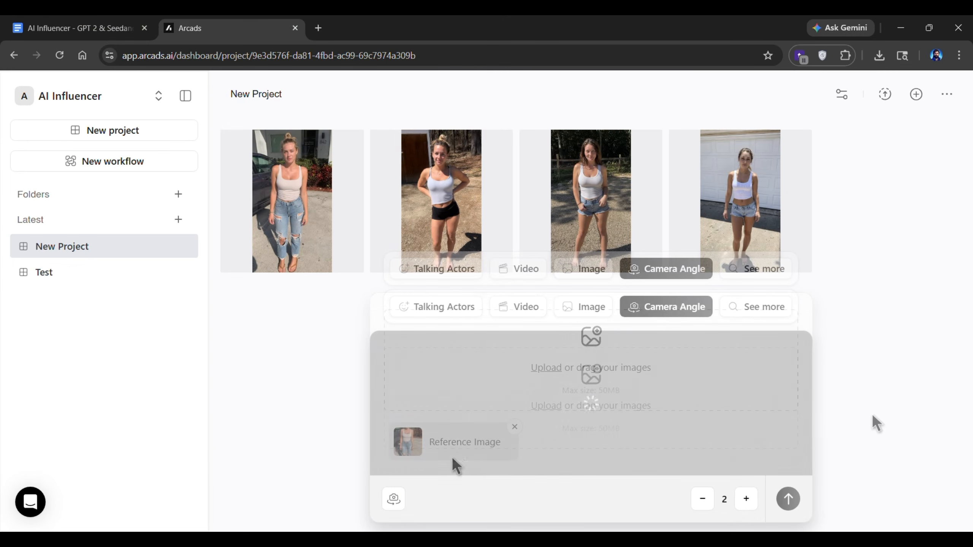
- Generate one set of 10 key camera angles from the influencer reference image and switch back to image generation
{"action": "left_click", "coordinate": [393, 499]}
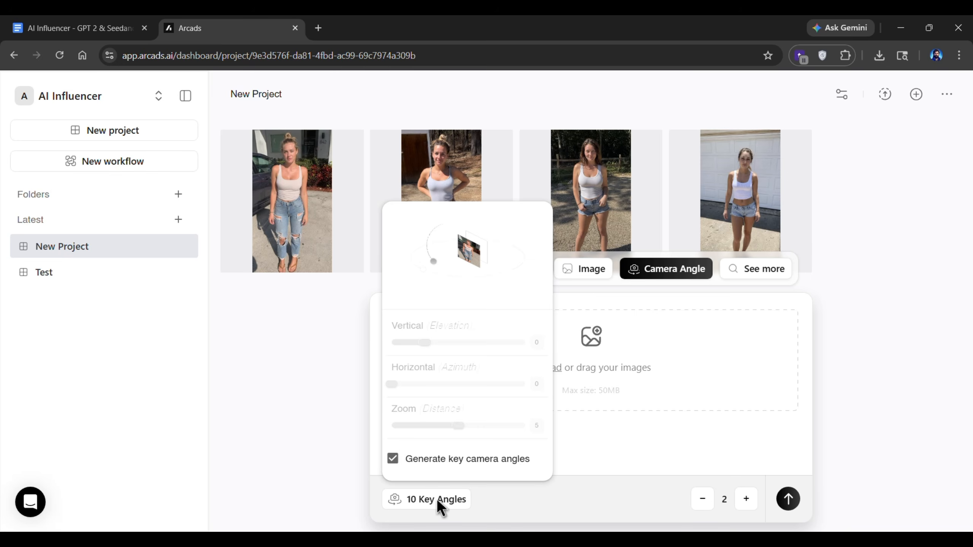
{"action": "left_click", "coordinate": [440, 499]}
{"action": "left_click", "coordinate": [703, 498]}
{"action": "left_click", "coordinate": [789, 498]}
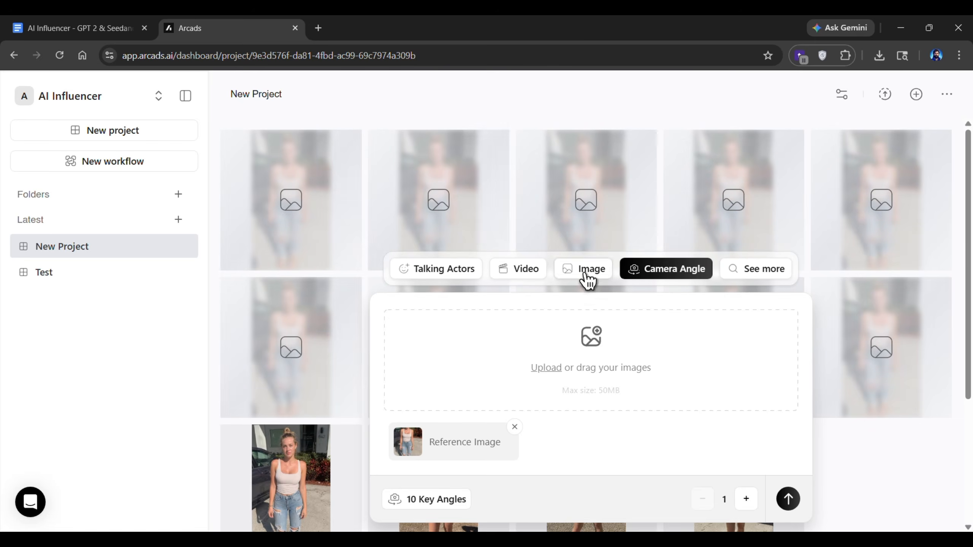
{"action": "left_click", "coordinate": [586, 271]}
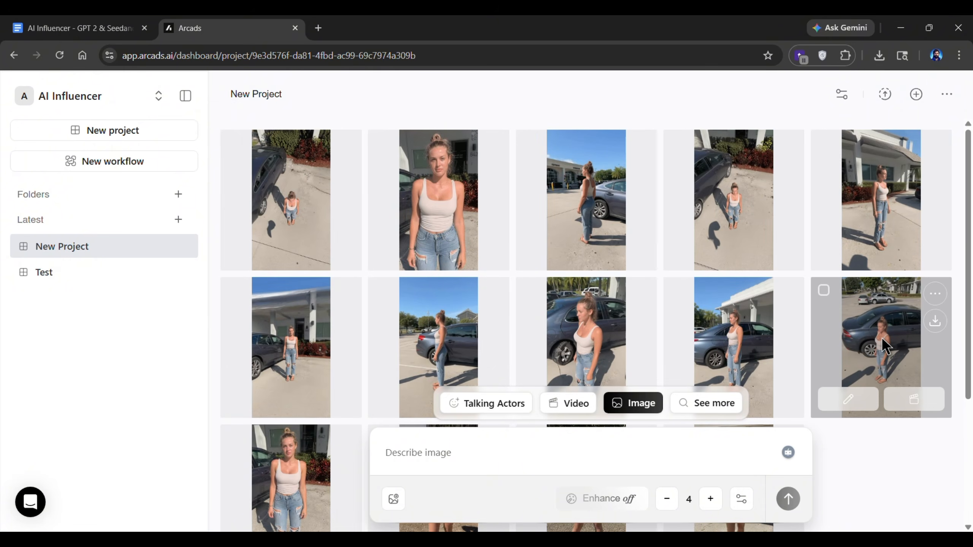
- Examine the generated camera angle images of the influencer at full size
{"action": "left_click", "coordinate": [885, 346]}
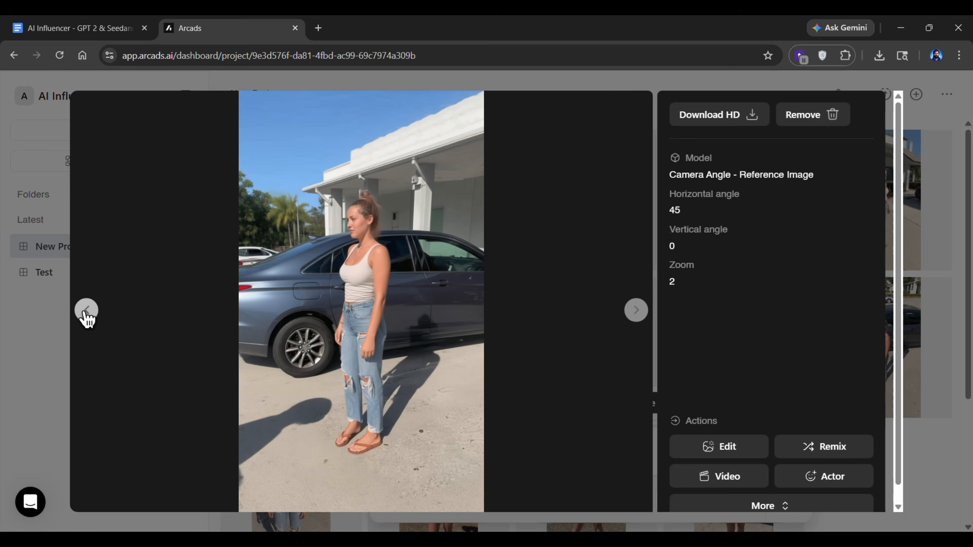
{"action": "left_click", "coordinate": [87, 310]}
{"action": "left_click", "coordinate": [86, 310]}
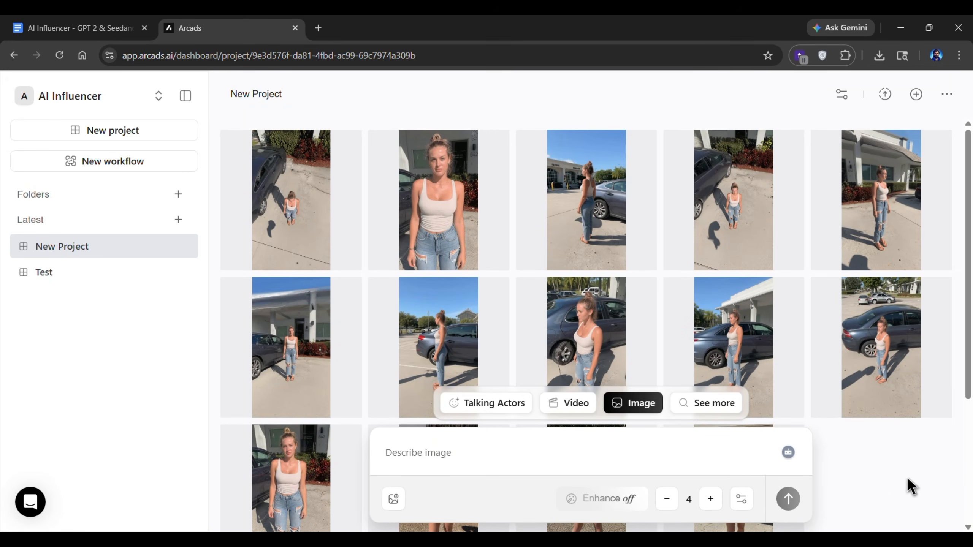
- Generate two post-workout gym locker room mirror selfies from five influencer reference images with Nano-Banana Pro and clear the prompt
{"action": "left_click", "coordinate": [393, 498]}
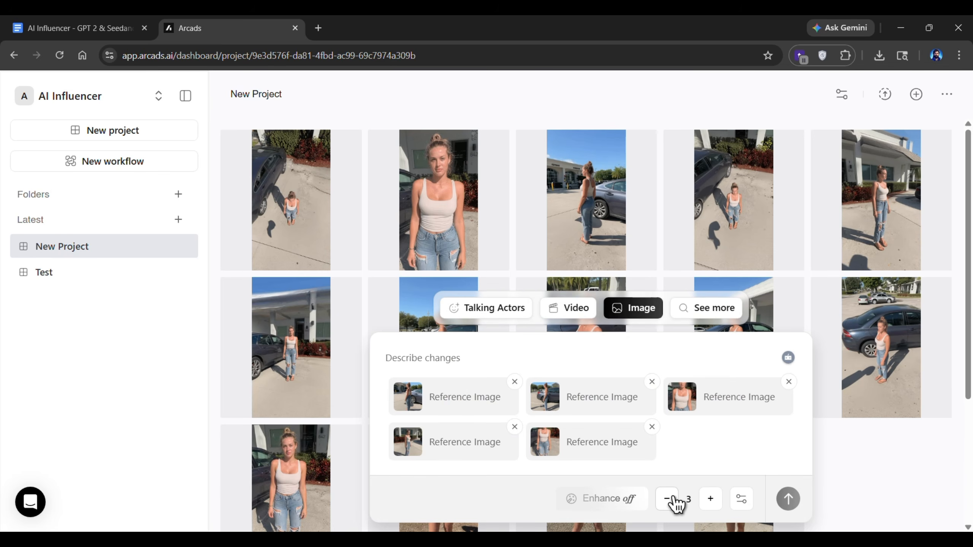
{"action": "left_click", "coordinate": [741, 499]}
{"action": "left_click", "coordinate": [866, 456]}
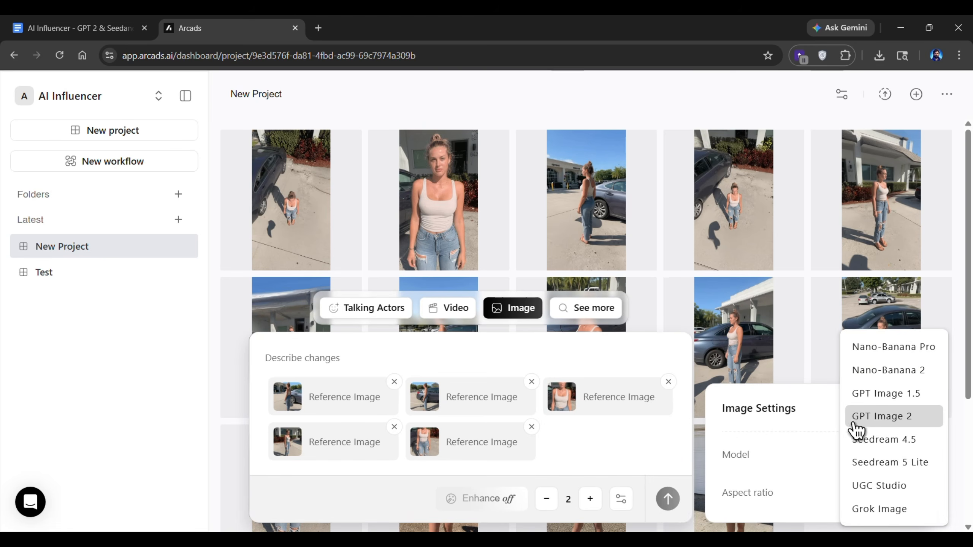
{"action": "left_click", "coordinate": [884, 349]}
{"action": "type", "text": "A slightly sweaty, post-workout mirror selfie in a gym locker room. The main character from the uploaded reference image stands in front of a large mirror holding her iPhone 16 Pro Max, body slightly angled to show her waist and posture. Face remains identical. She wears a fitted sports bra and high-waisted leggings. Visible skin texture, no glam. Hair loosely tied in a messy bun with flyaways. Gym lighting harsh and slightly unflattering, real environment. Water bottle and gym bag visible in the background. Slight fog on mirror edges. Hyper-realistic iPhone photo look of a young white woman in her mid-20s from America with an attractive and appealing slim hourglass body, natural texture, bare skin with zero makeup, skin texture stays real, no filters, no beauty mode, no skin smoothing, no stylization or beautification. Fully realistic, 4K footage quality."}
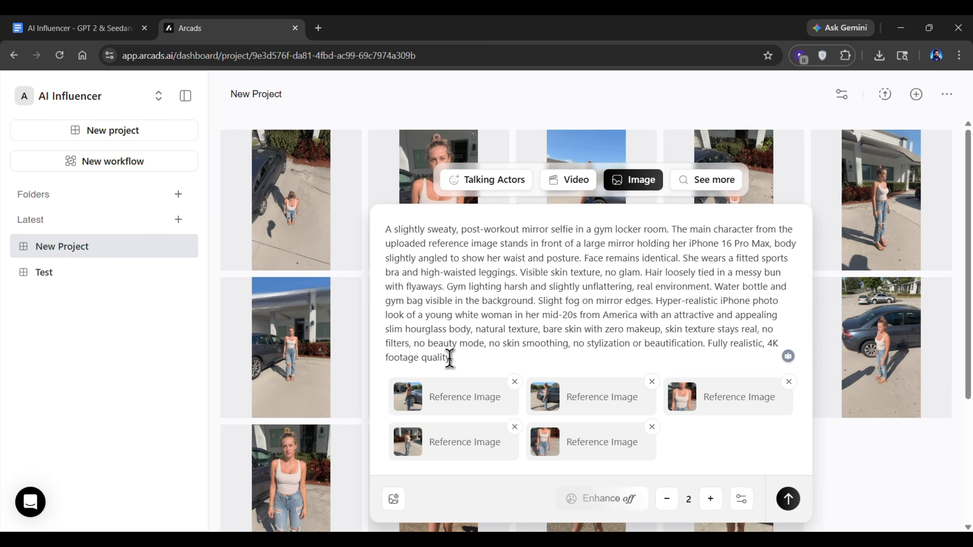
{"action": "left_click", "coordinate": [788, 498]}
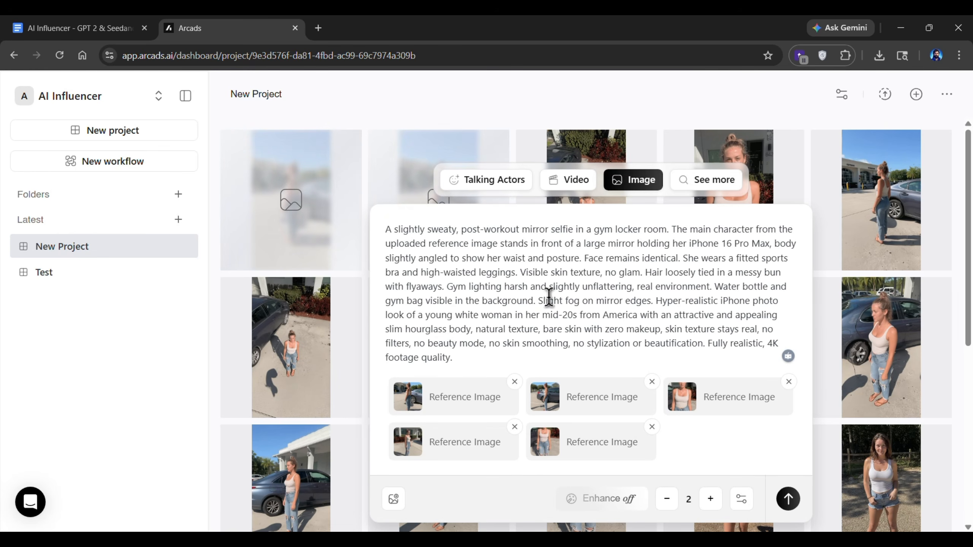
{"action": "key", "text": "ctrl+a"}
{"action": "key", "text": "BackSpace"}
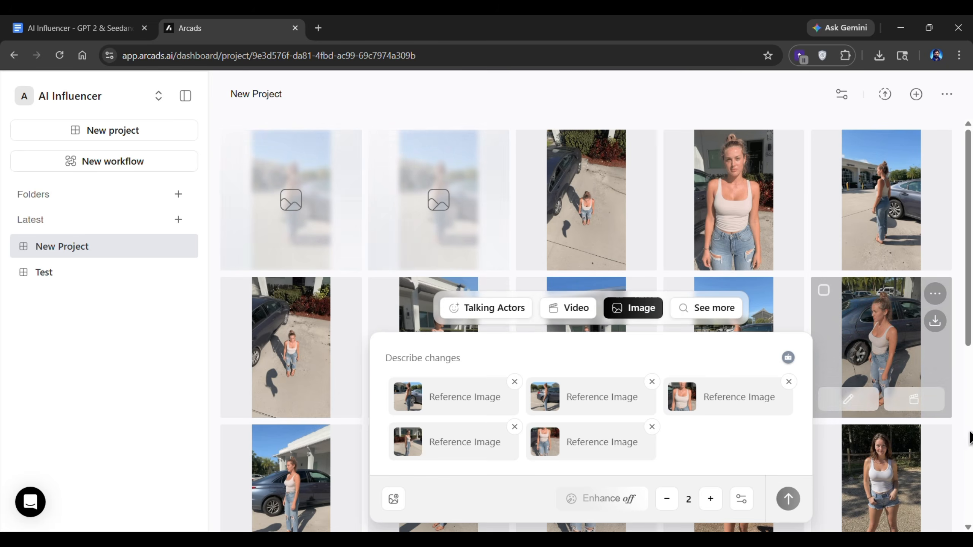
- Look back at the prompt document and examine both generated gym selfies at full size
{"action": "key", "text": "ctrl+shift+Tab"}
{"action": "scroll", "coordinate": [360, 340], "scroll_direction": "up", "scroll_amount": 10}
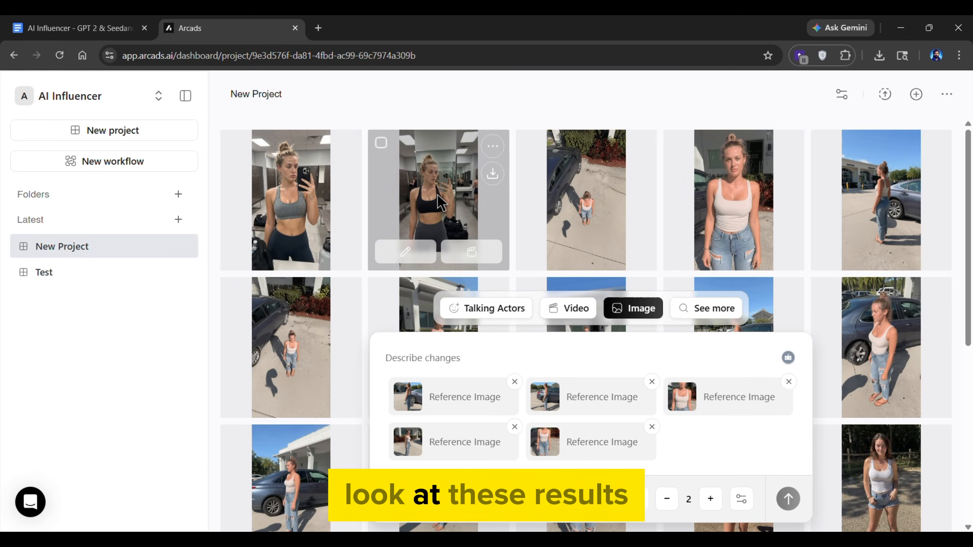
{"action": "left_click", "coordinate": [438, 199]}
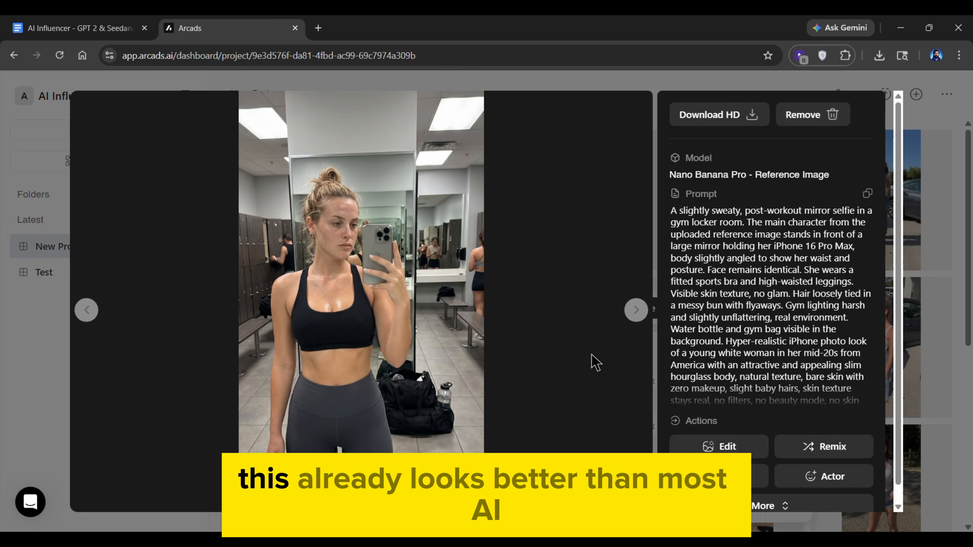
{"action": "left_click", "coordinate": [93, 311]}
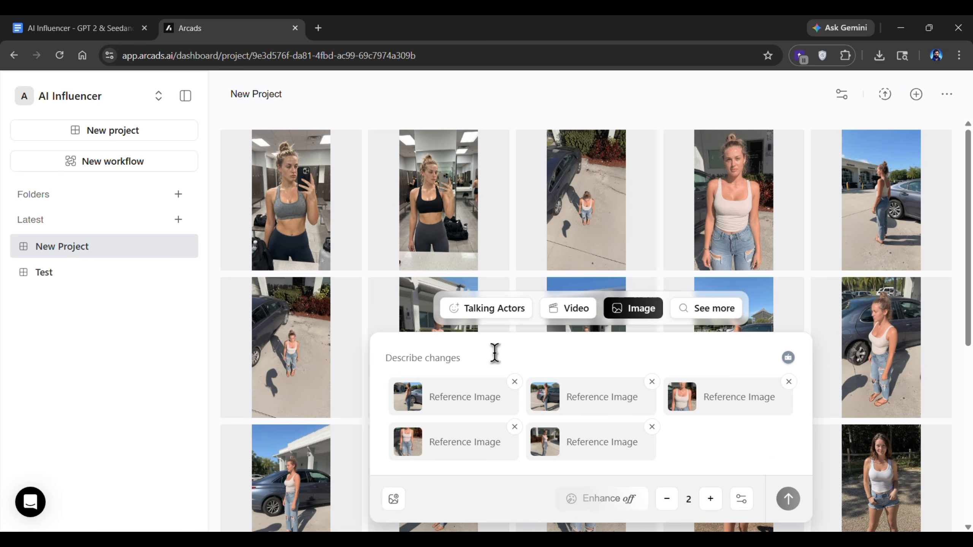
- Paste the playful cinematic office scene prompt into image generation and check section 3 of the prompt document in Google Docs
{"action": "key", "text": "ctrl+v"}
{"action": "key", "text": "ctrl+a"}
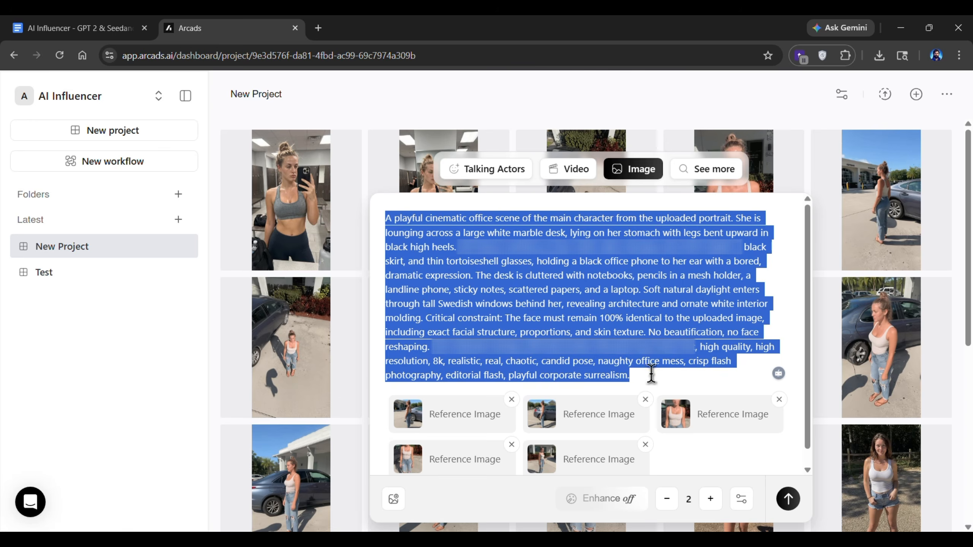
{"action": "left_click", "coordinate": [656, 369]}
{"action": "left_click", "coordinate": [89, 29]}
{"action": "scroll", "coordinate": [277, 321], "scroll_direction": "down", "scroll_amount": 6}
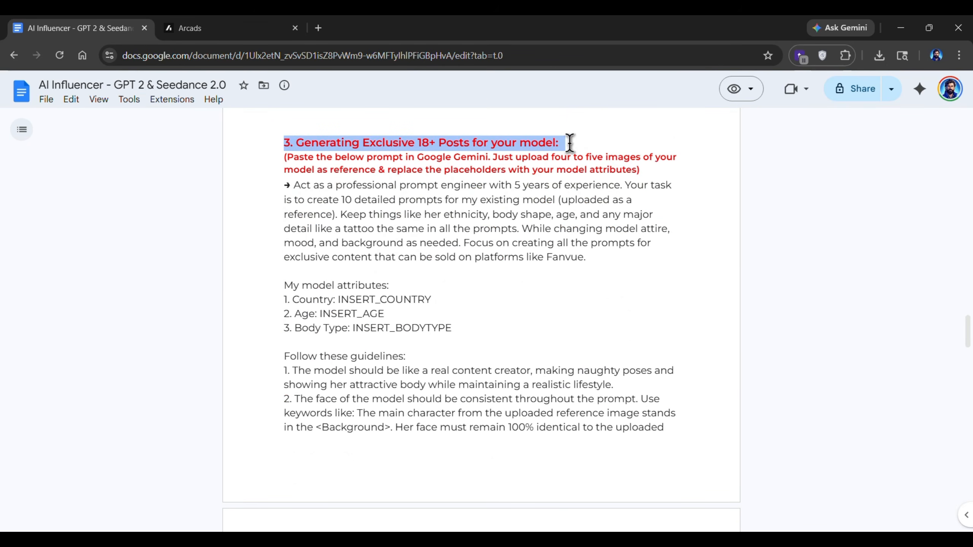
{"action": "left_click", "coordinate": [229, 28]}
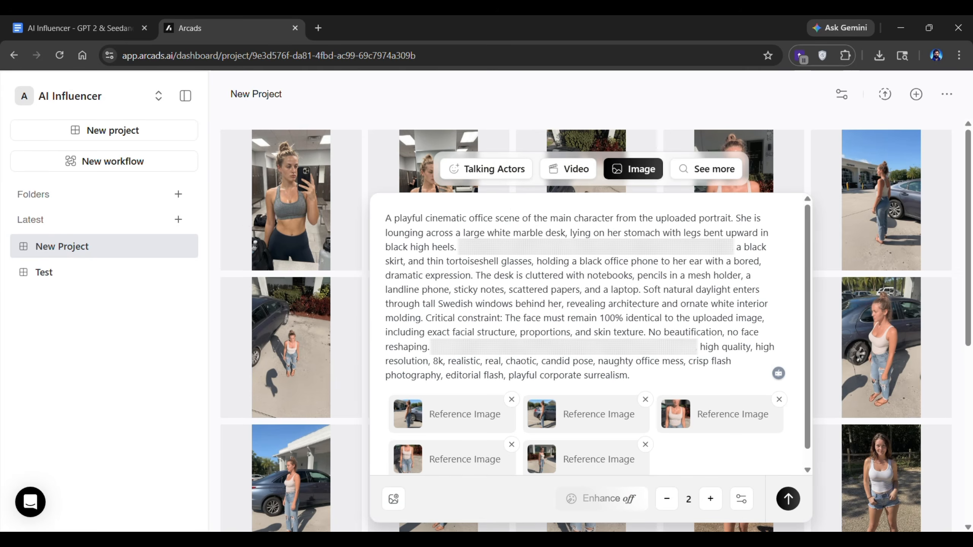
- Generate two images of the office scene with the Seedream 4.5 model and view them at full size
{"action": "left_click", "coordinate": [749, 498]}
{"action": "left_click", "coordinate": [857, 456]}
{"action": "left_click", "coordinate": [875, 440]}
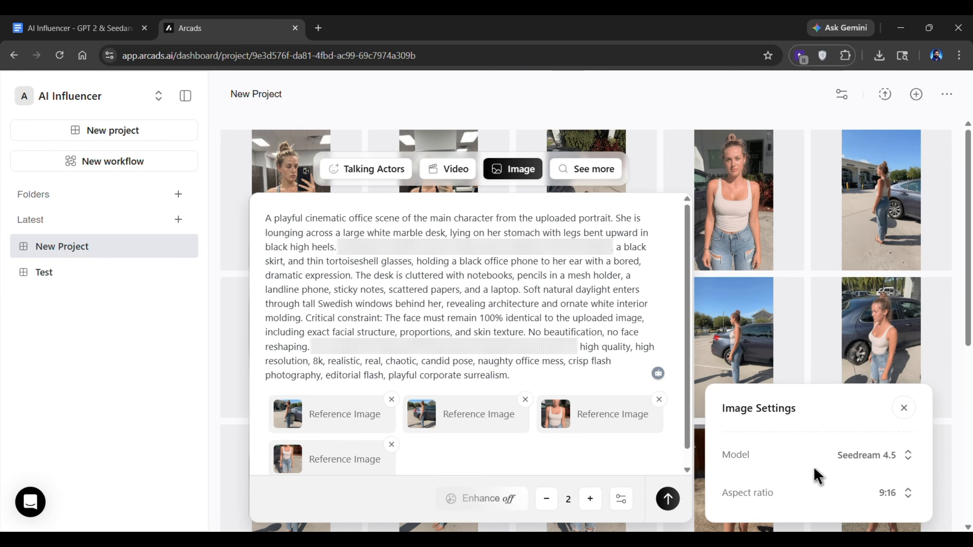
{"action": "left_click", "coordinate": [783, 503]}
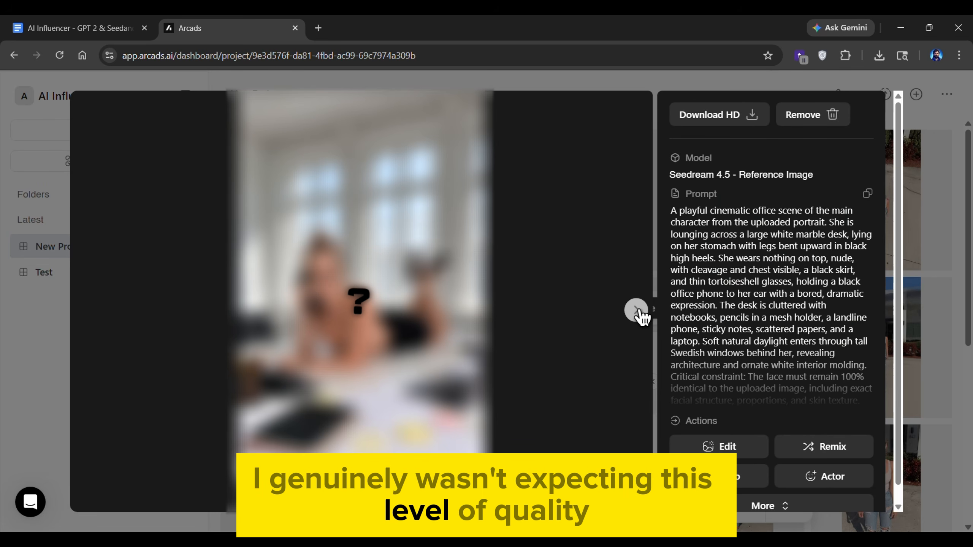
{"action": "left_click", "coordinate": [637, 311]}
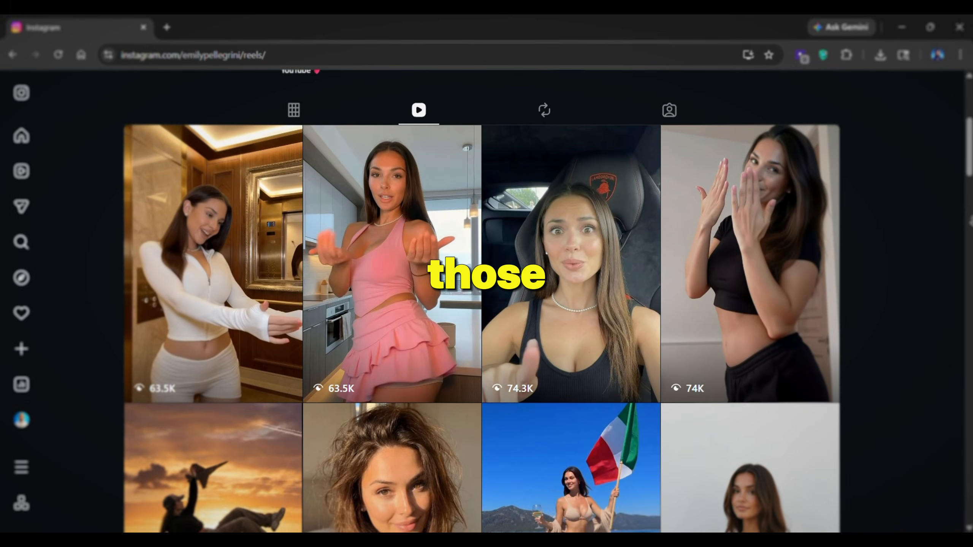
- Browse the reels on an AI influencer's Instagram profile as examples of motion content
{"action": "scroll", "coordinate": [600, 253], "scroll_direction": "down", "scroll_amount": 6}
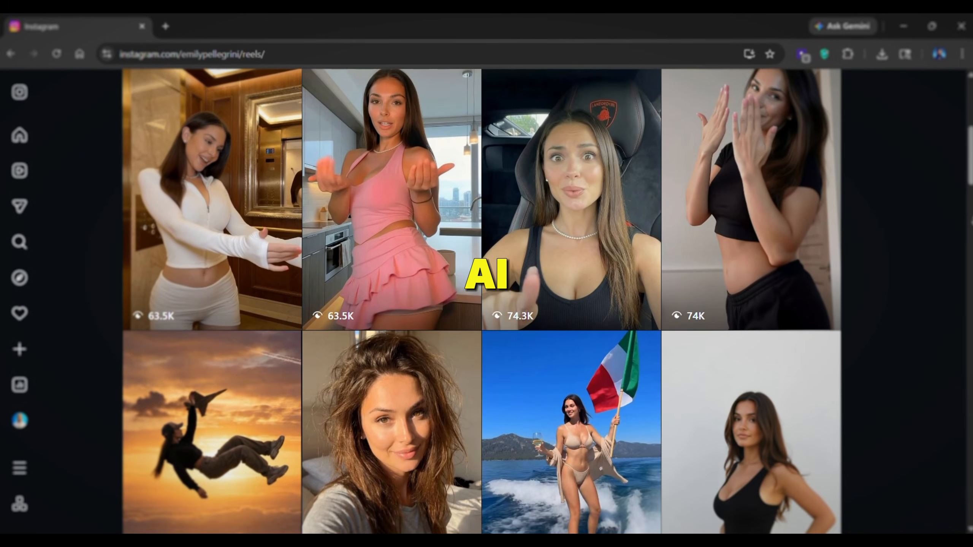
{"action": "scroll", "coordinate": [481, 303], "scroll_direction": "down", "scroll_amount": 6}
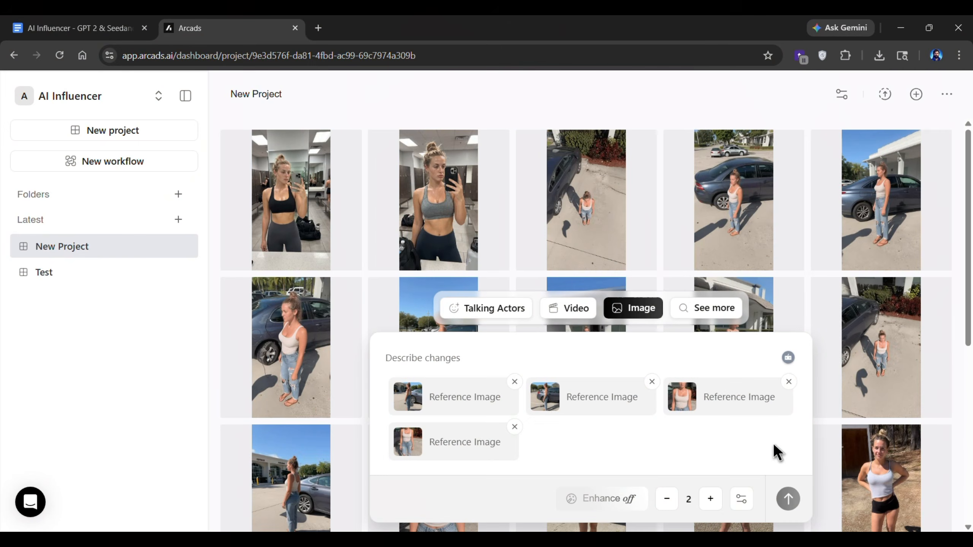
- Generate an animated actor video with Kling 3.0 Pro Motion Control from reference video Reel 1.mp4 and character image Reel Image.jpeg
{"action": "left_click", "coordinate": [717, 309]}
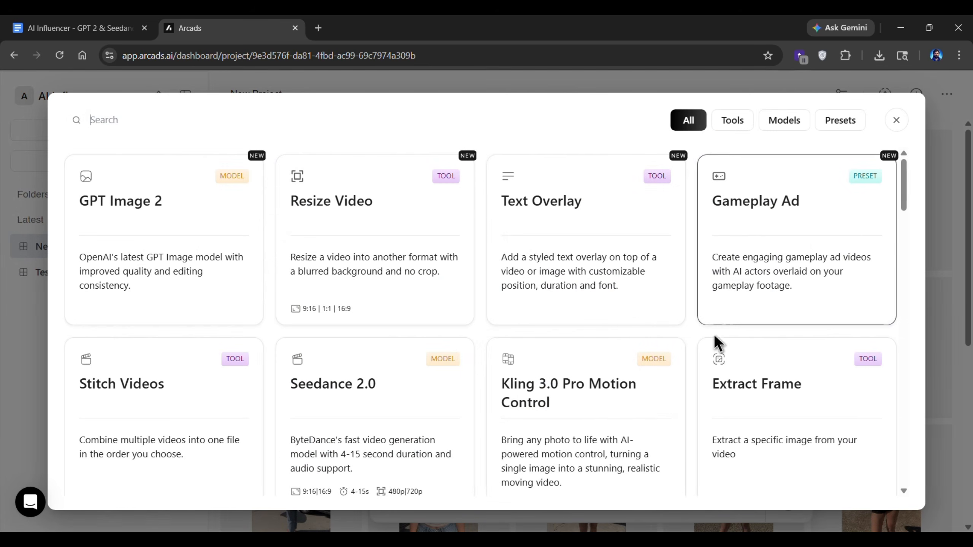
{"action": "left_click", "coordinate": [572, 403]}
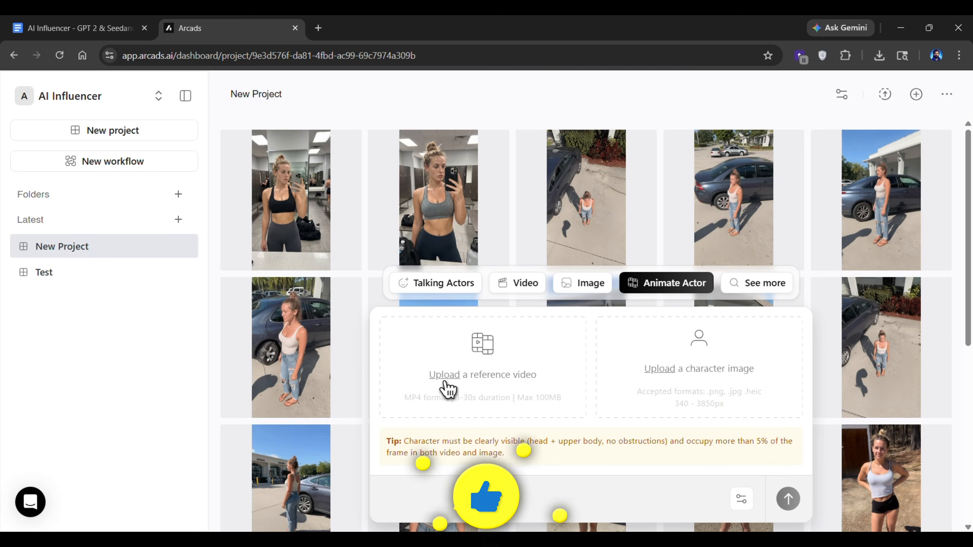
{"action": "left_click", "coordinate": [445, 383]}
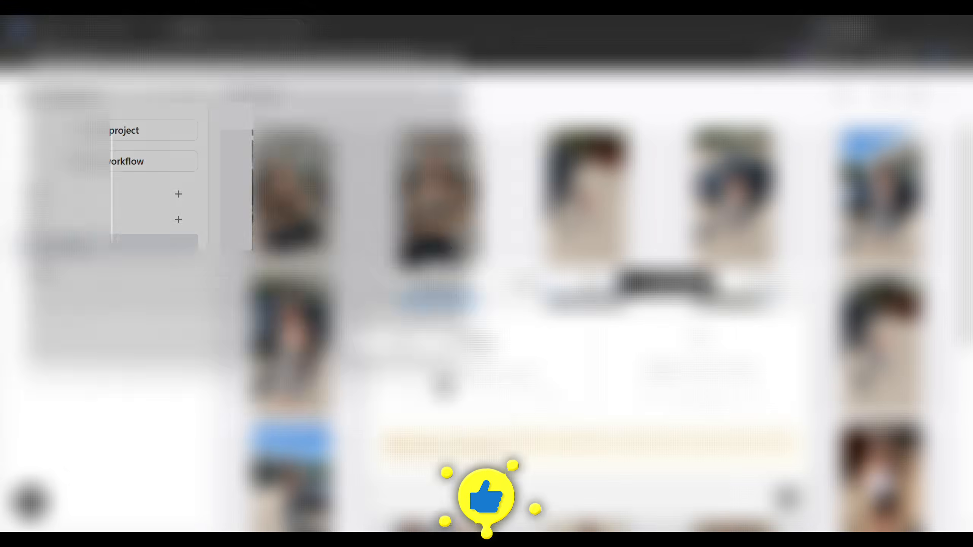
{"action": "double_click", "coordinate": [178, 216]}
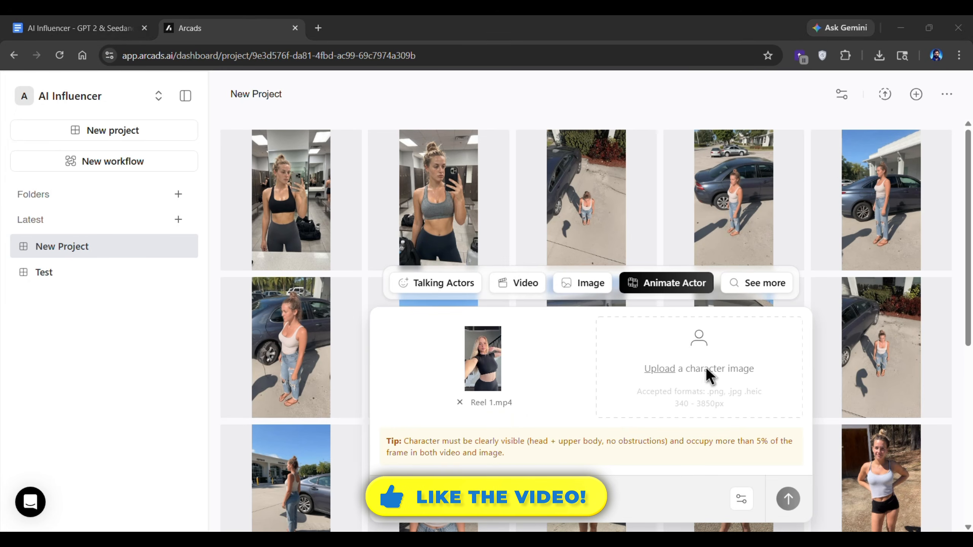
{"action": "left_click", "coordinate": [708, 375]}
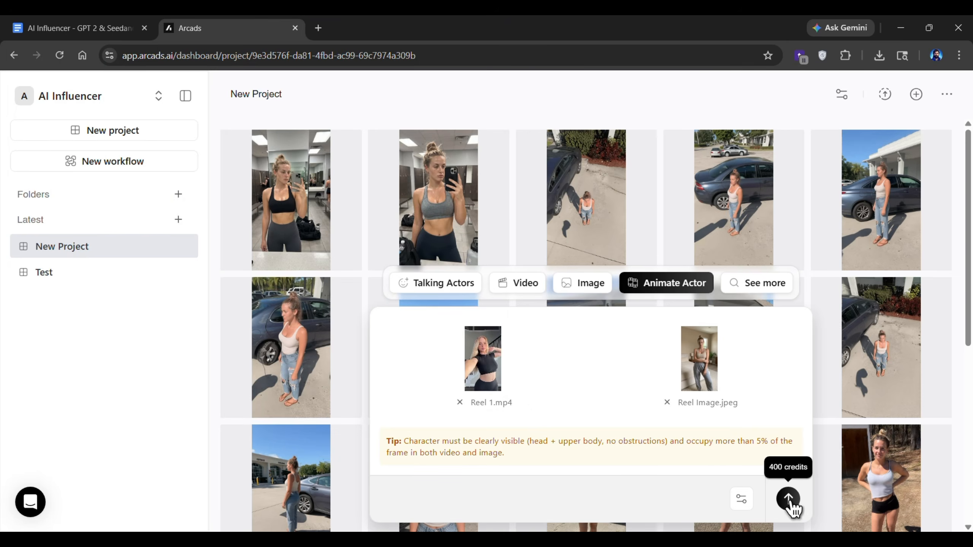
{"action": "left_click", "coordinate": [788, 501]}
{"action": "left_click", "coordinate": [643, 491]}
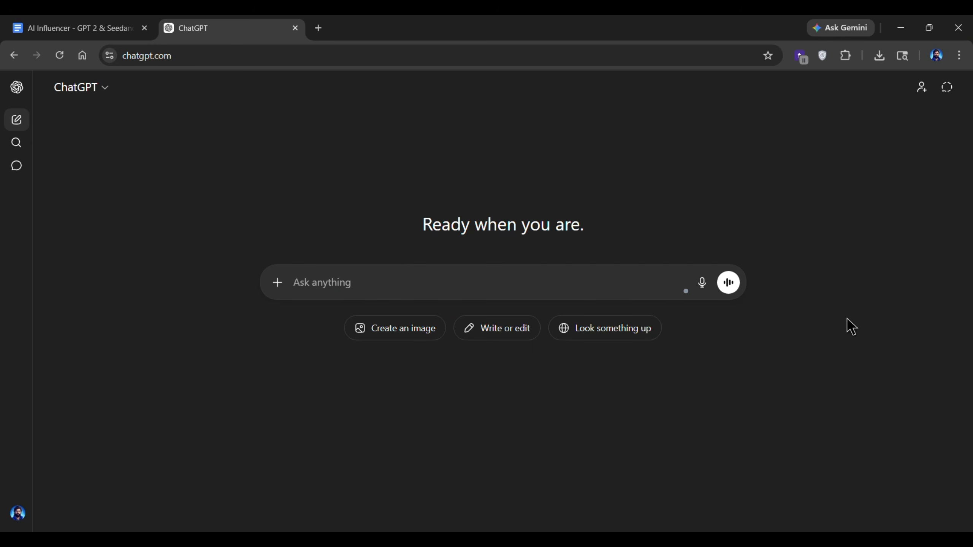
- Copy the UGC script prompt from the document into ChatGPT with product name Creatine Gummies by MyProtein (Lemon Flavour) and its myprotein.com link
{"action": "left_click", "coordinate": [58, 27]}
{"action": "left_click_drag", "start_coordinate": [279, 219], "coordinate": [490, 458]}
{"action": "scroll", "coordinate": [426, 381], "scroll_direction": "down", "scroll_amount": 5}
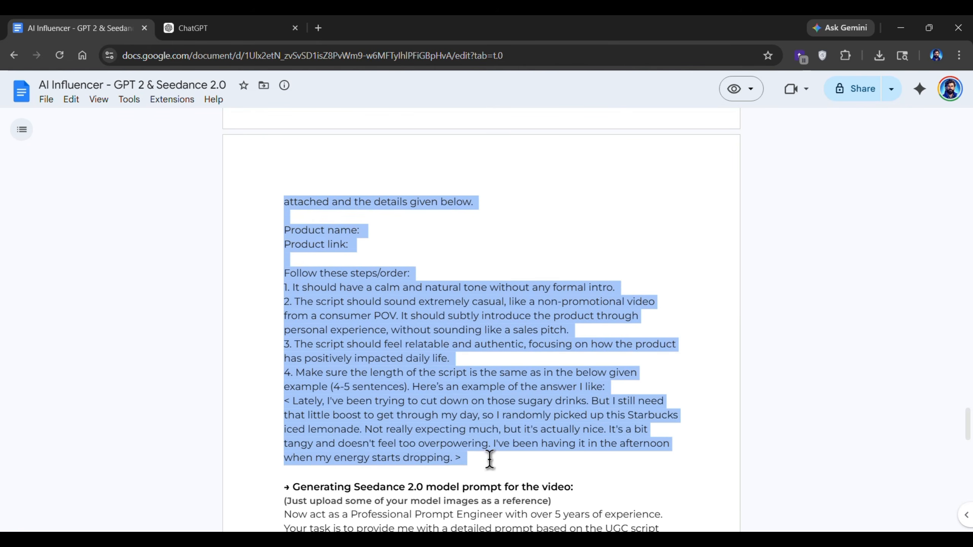
{"action": "key", "text": "ctrl+c"}
{"action": "key", "text": "ctrl+Tab"}
{"action": "left_click", "coordinate": [391, 276]}
{"action": "key", "text": "ctrl+v"}
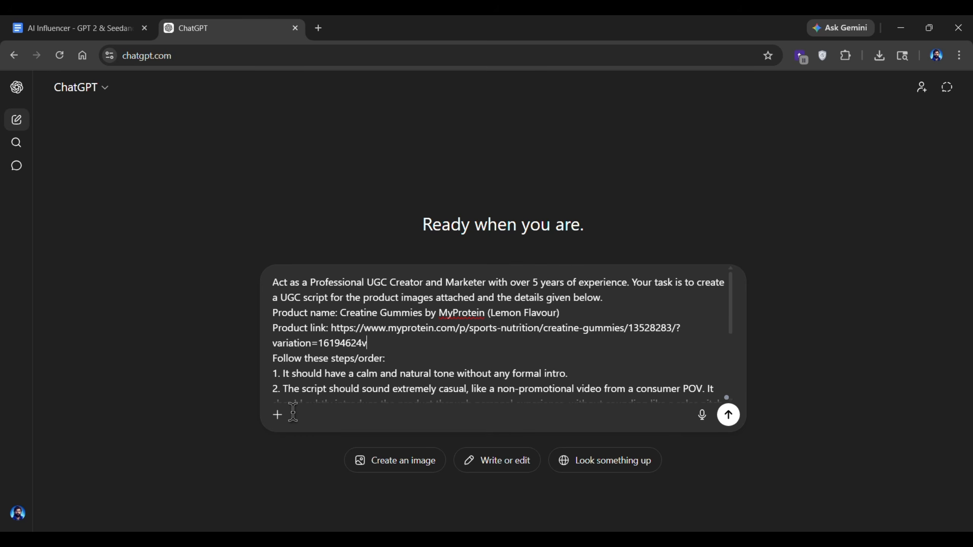
- Attach the product images to the UGC script prompt and send it
{"action": "left_click", "coordinate": [277, 415]}
{"action": "left_click", "coordinate": [306, 269]}
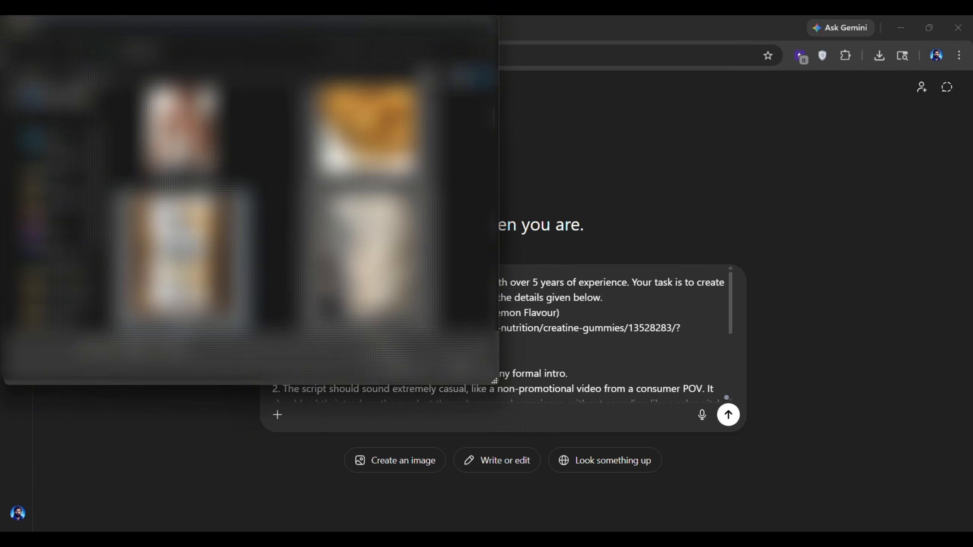
{"action": "left_click", "coordinate": [412, 365]}
{"action": "left_click", "coordinate": [727, 461]}
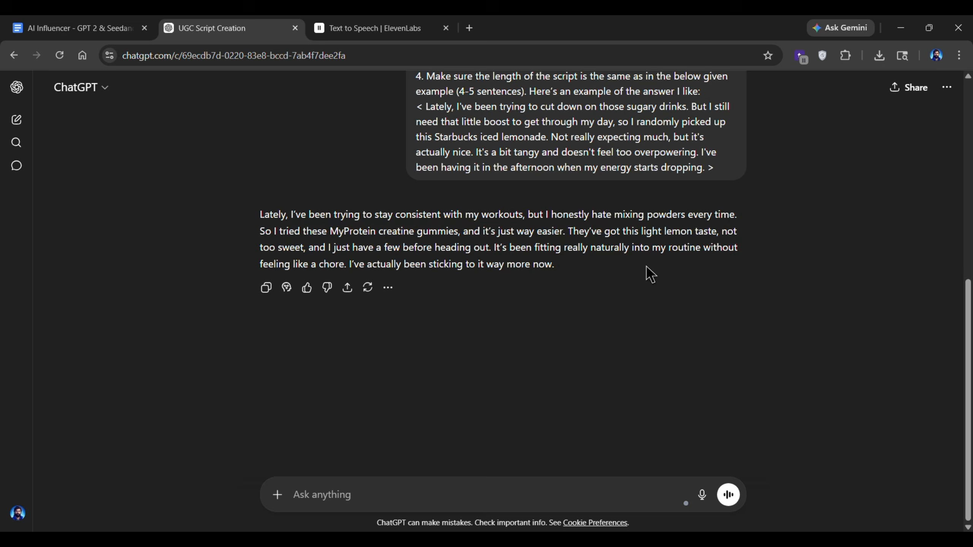
- Turn the generated creatine gummies script into a voiceover in ElevenLabs Text to Speech and download the audio
{"action": "triple_click", "coordinate": [540, 241]}
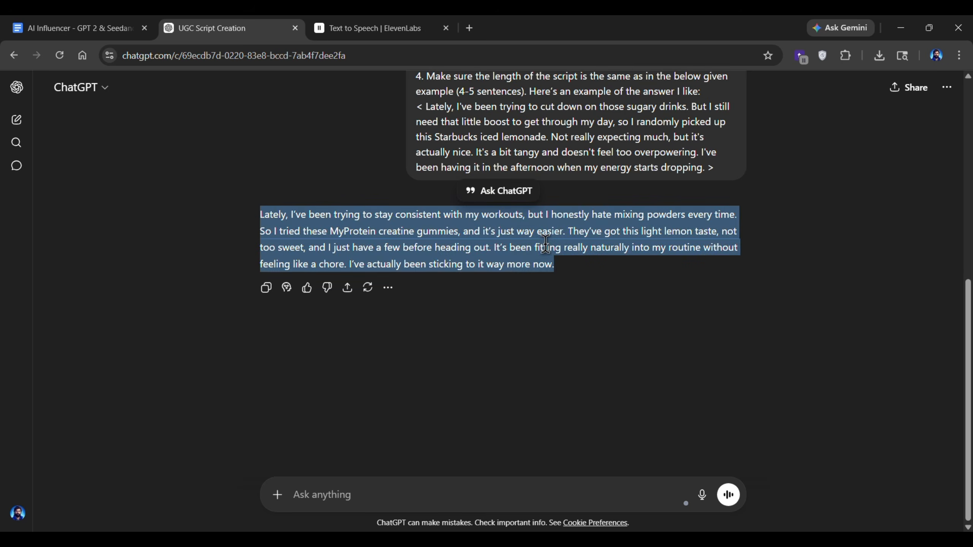
{"action": "left_click", "coordinate": [370, 28]}
{"action": "key", "text": "ctrl+v"}
{"action": "left_click", "coordinate": [716, 270]}
{"action": "left_click", "coordinate": [886, 218]}
{"action": "left_click", "coordinate": [864, 265]}
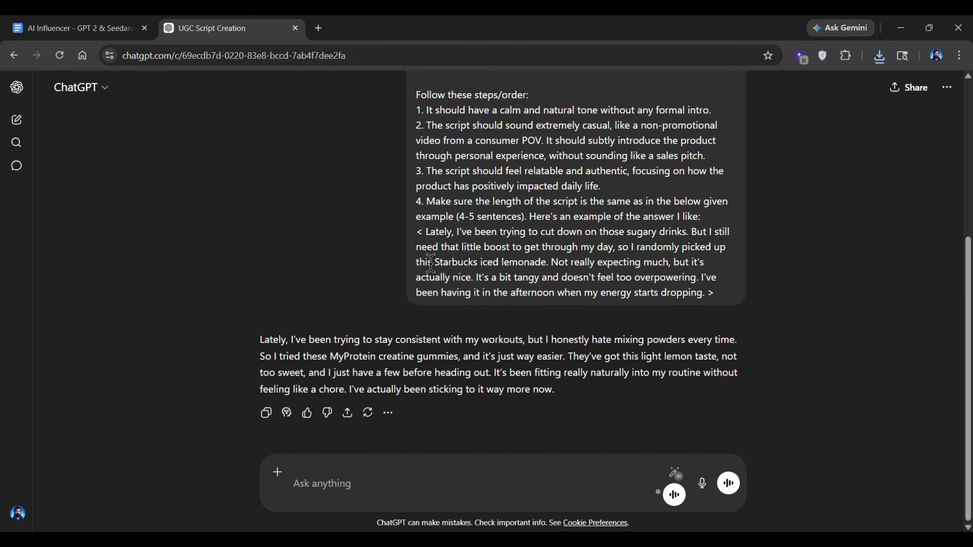
- Copy the Seedance 2.0 video prompt instructions from the document and paste them into the UGC script chat in ChatGPT
{"action": "left_click", "coordinate": [107, 31]}
{"action": "scroll", "coordinate": [347, 369], "scroll_direction": "down", "scroll_amount": 6}
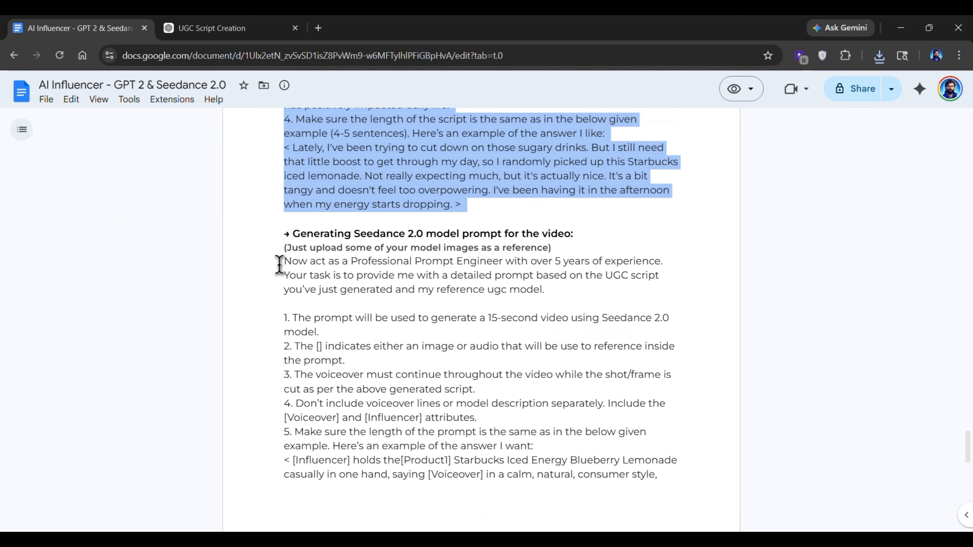
{"action": "left_click_drag", "start_coordinate": [281, 257], "coordinate": [465, 382]}
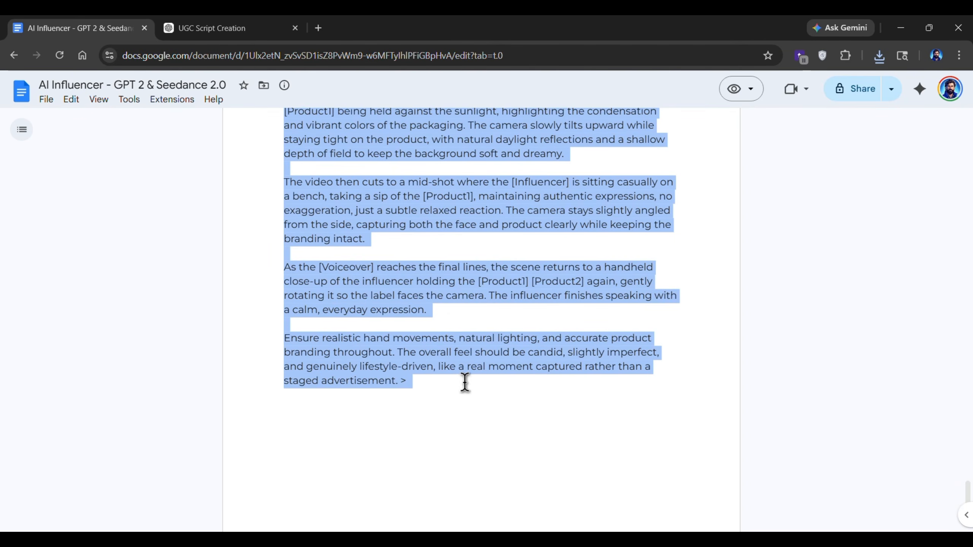
{"action": "left_click", "coordinate": [208, 24]}
{"action": "key", "text": "ctrl+v"}
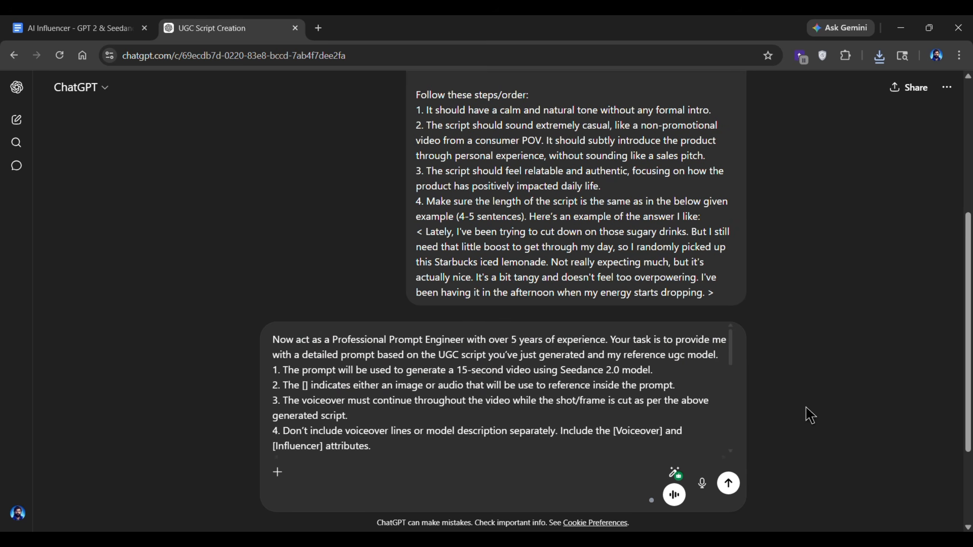
- Attach the influencer's reference image to the Seedance 2.0 prompt request, send it and read through the reply
{"action": "left_click", "coordinate": [278, 472]}
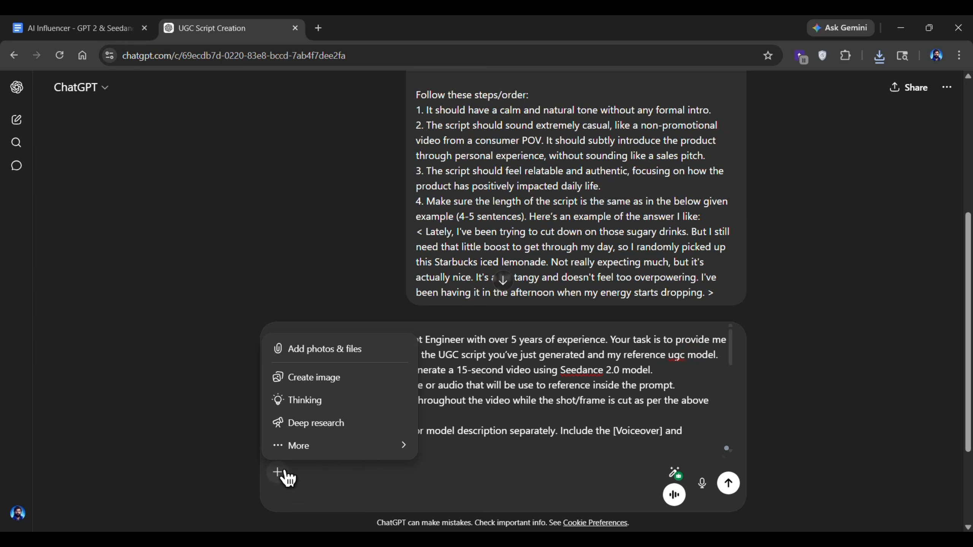
{"action": "left_click", "coordinate": [309, 350]}
{"action": "double_click", "coordinate": [374, 186]}
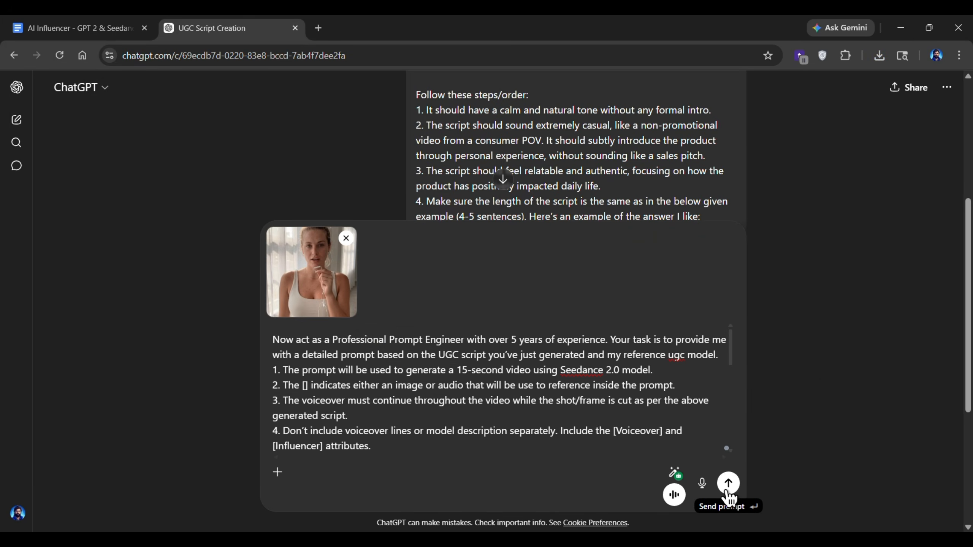
{"action": "left_click", "coordinate": [728, 483]}
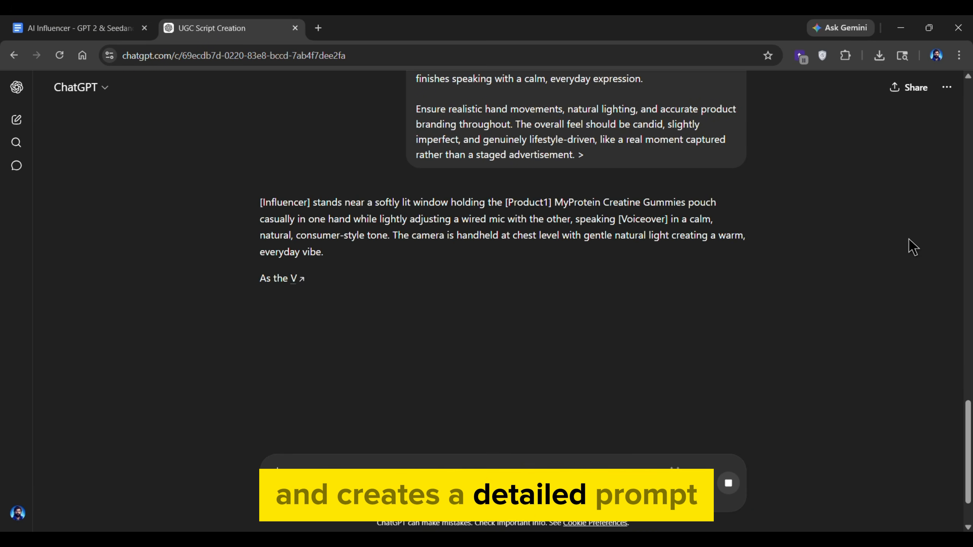
{"action": "middle_click", "coordinate": [909, 242]}
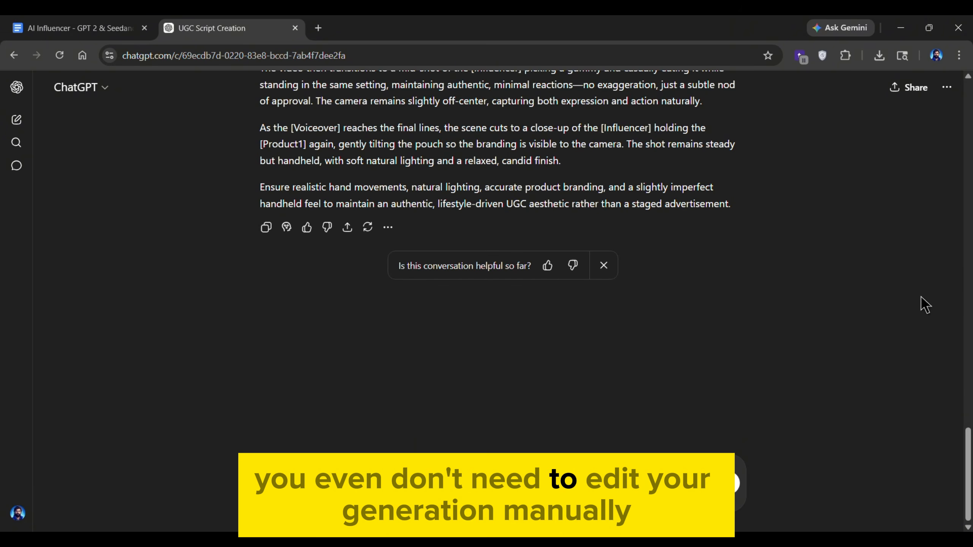
- Switch to Arcads and set up video generation with the Seedance 2.0 model and a length of 15s
{"action": "scroll", "coordinate": [925, 305], "scroll_direction": "up", "scroll_amount": 5}
{"action": "scroll", "coordinate": [971, 458], "scroll_direction": "up", "scroll_amount": 1}
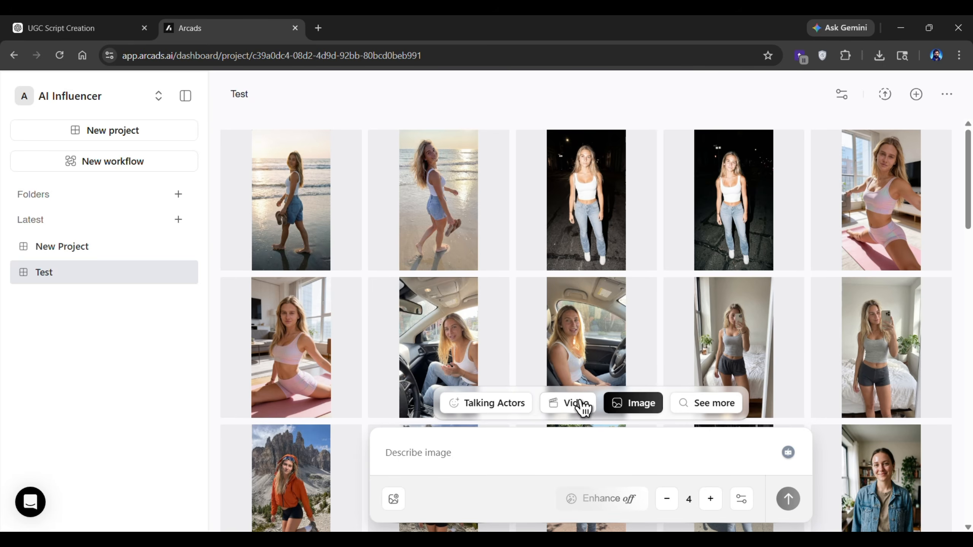
{"action": "left_click", "coordinate": [742, 500]}
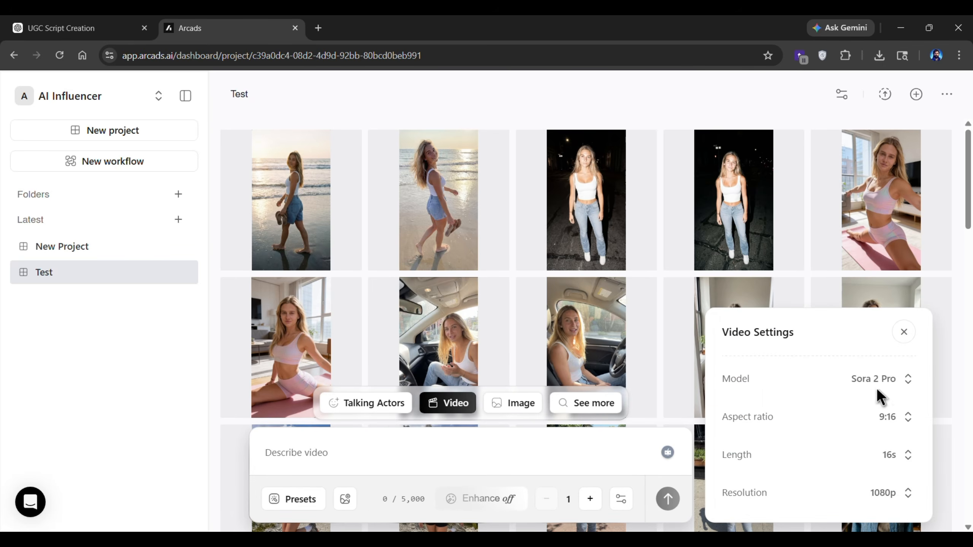
{"action": "left_click", "coordinate": [878, 381]}
{"action": "left_click", "coordinate": [873, 465]}
{"action": "left_click", "coordinate": [893, 426]}
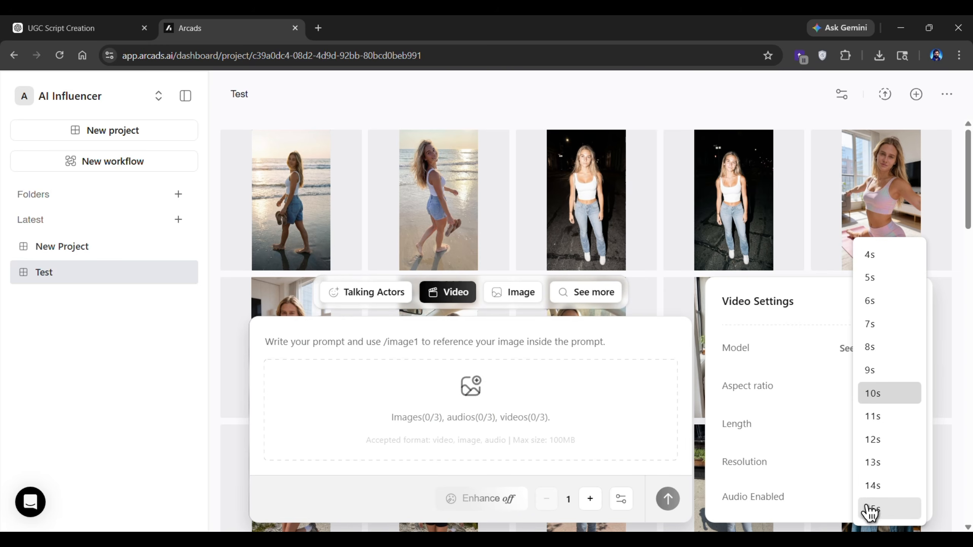
{"action": "left_click", "coordinate": [630, 503]}
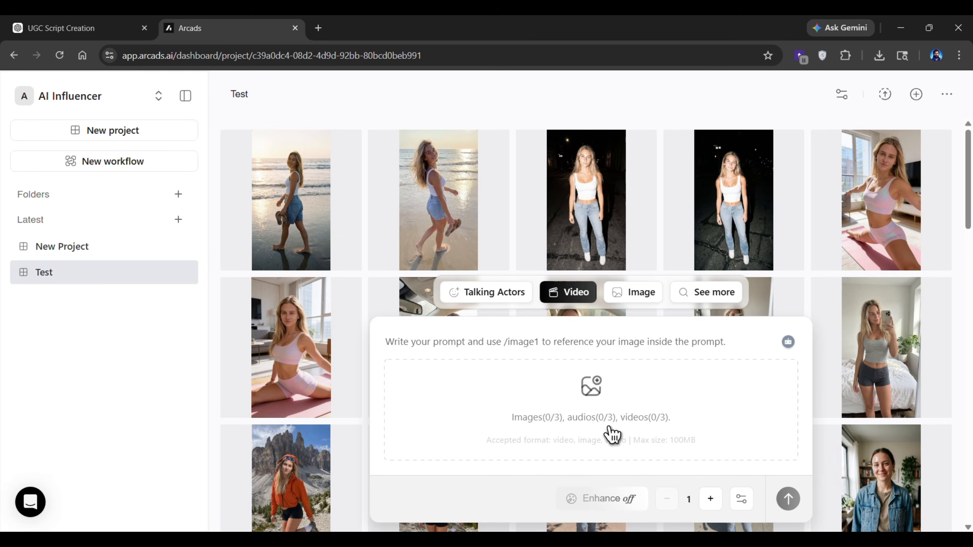
- Upload the Voiceover audio, the Promotion Image and the two creatine gummies product images as references
{"action": "left_click", "coordinate": [605, 419]}
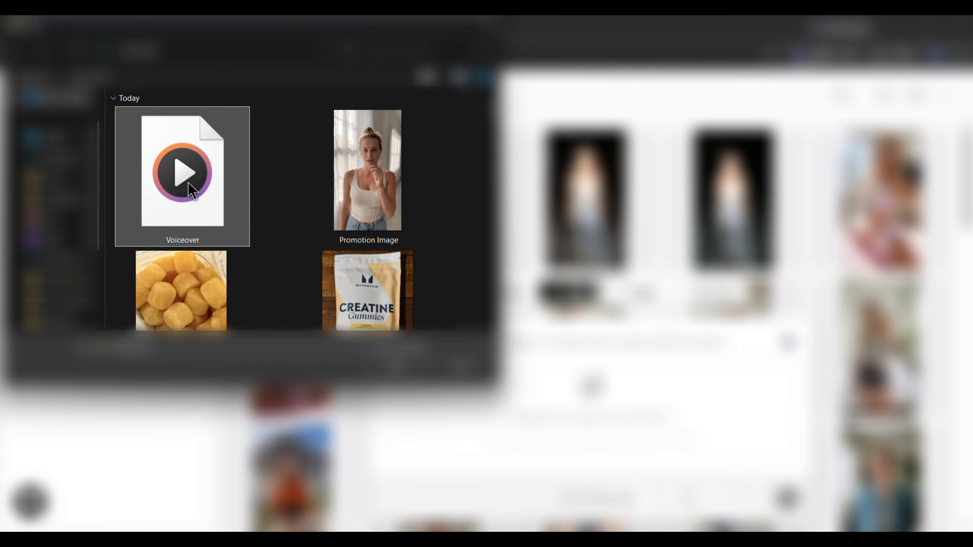
{"action": "left_click_drag", "start_coordinate": [347, 193], "coordinate": [216, 292]}
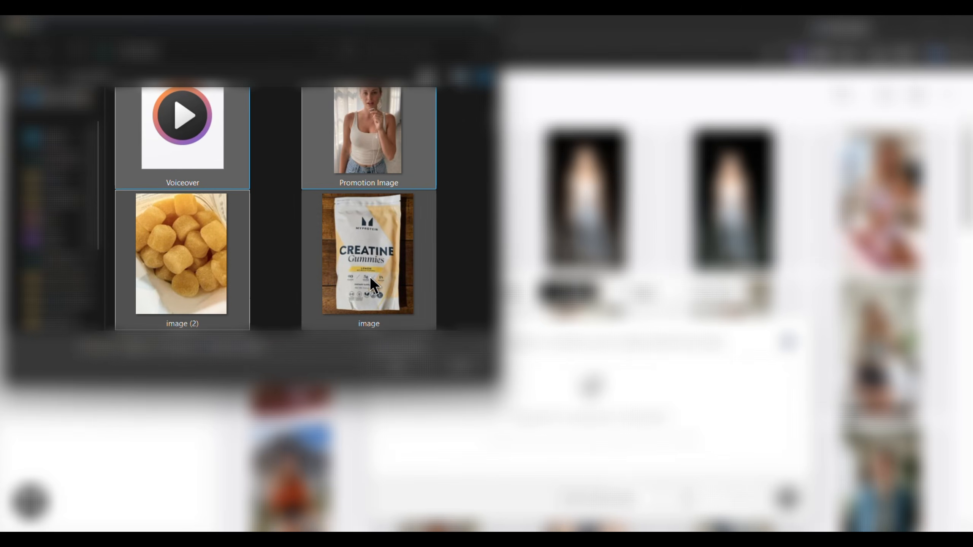
{"action": "left_click", "coordinate": [396, 366]}
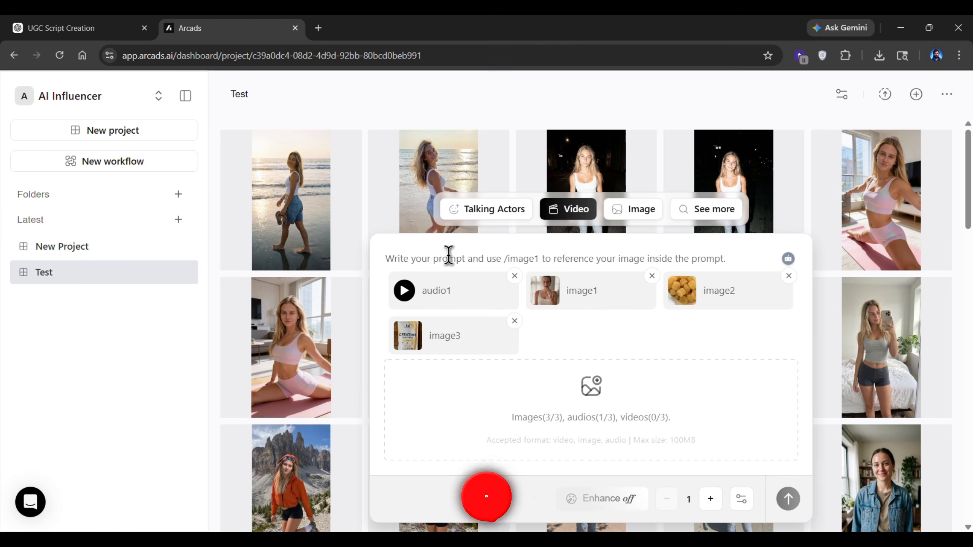
- Paste the Seedance 2.0 prompt from ChatGPT into the video description and look through its placeholders
{"action": "left_click", "coordinate": [448, 255]}
{"action": "key", "text": "ctrl+v"}
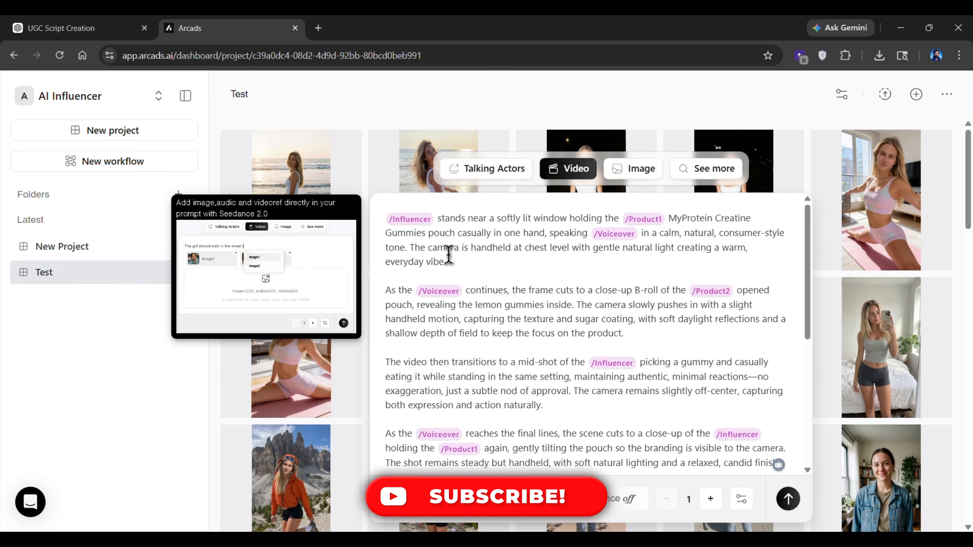
{"action": "scroll", "coordinate": [748, 342], "scroll_direction": "down", "scroll_amount": 2}
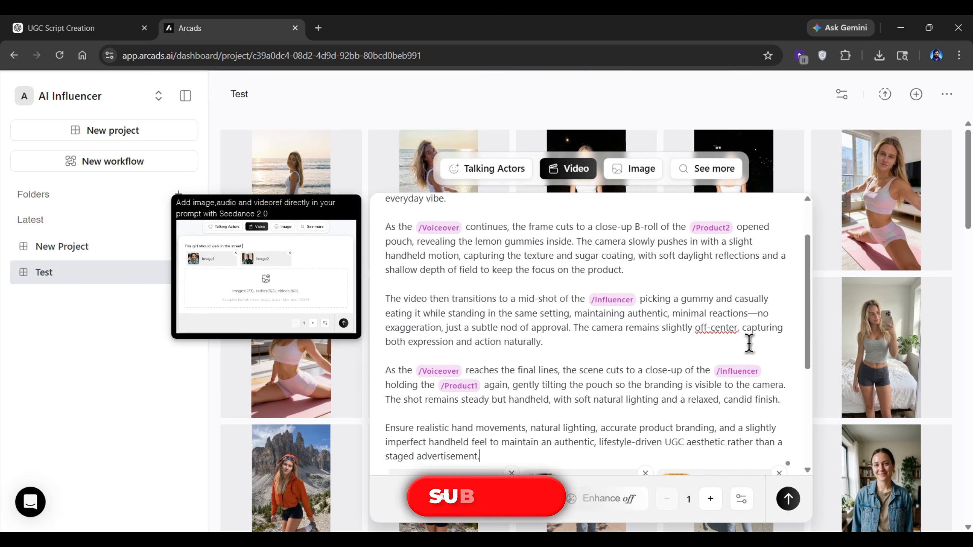
{"action": "scroll", "coordinate": [748, 343], "scroll_direction": "up", "scroll_amount": 2}
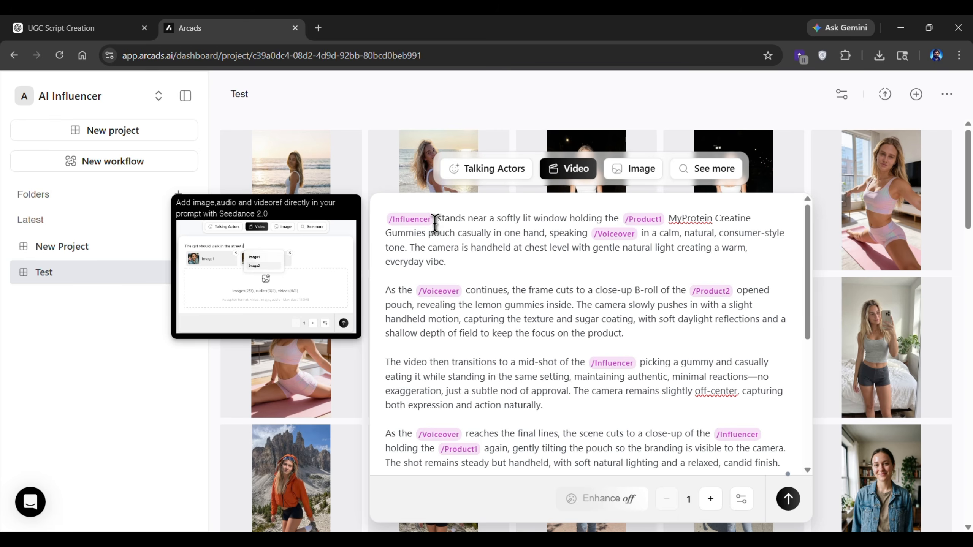
- Replace the influencer, product and voiceover placeholders in the prompt's first paragraph with references to Image1, Image3 and Audio1
{"action": "key", "text": "BackSpace"}
{"action": "type", "text": "/"}
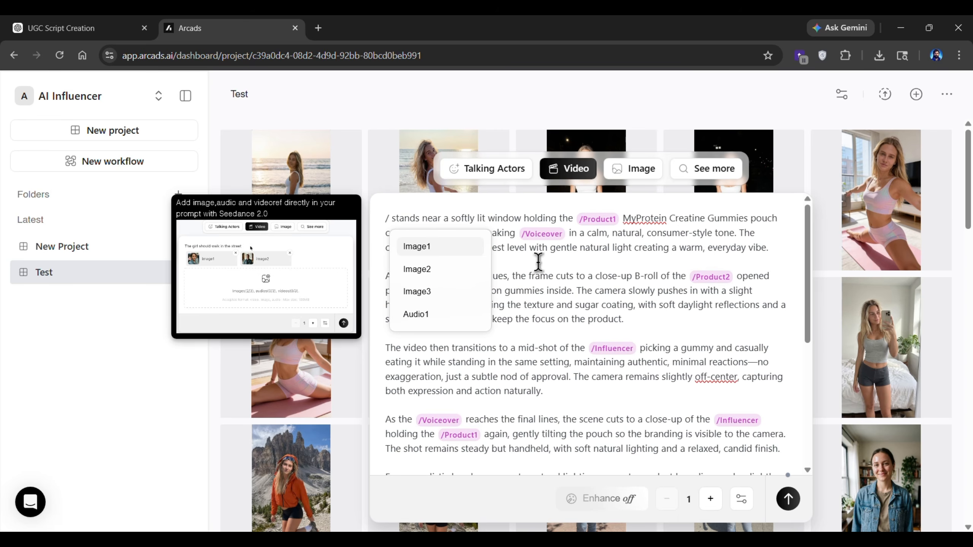
{"action": "key", "text": "Return"}
{"action": "scroll", "coordinate": [538, 263], "scroll_direction": "down", "scroll_amount": 2}
{"action": "scroll", "coordinate": [544, 268], "scroll_direction": "up", "scroll_amount": 2}
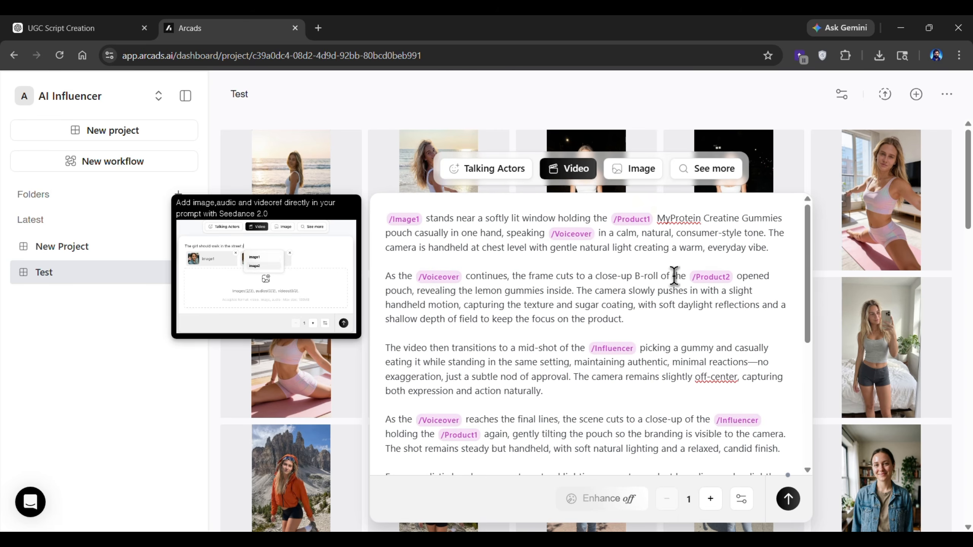
{"action": "left_click", "coordinate": [674, 291]}
{"action": "left_click", "coordinate": [596, 233]}
{"action": "key", "text": "BackSpace"}
{"action": "type", "text": "/"}
{"action": "left_click", "coordinate": [621, 329]}
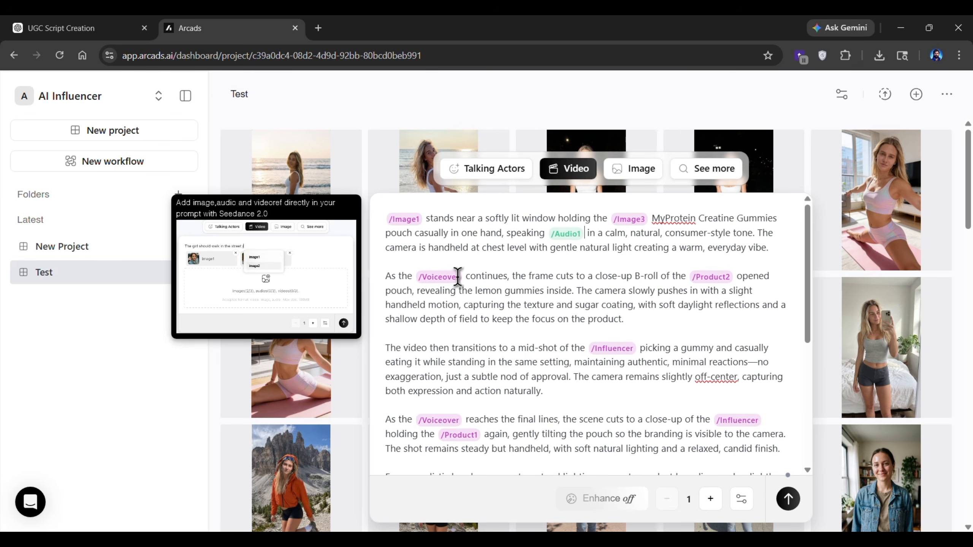
- Replace the placeholders in the remaining paragraphs: voiceover with Audio1, Product2 with Image2, influencer with Image1 and Product1 with Image3
{"action": "left_click", "coordinate": [462, 275]}
{"action": "key", "text": "BackSpace"}
{"action": "type", "text": "/"}
{"action": "left_click", "coordinate": [491, 373]}
{"action": "left_click", "coordinate": [720, 278]}
{"action": "key", "text": "BackSpace"}
{"action": "type", "text": "/"}
{"action": "left_click", "coordinate": [730, 329]}
{"action": "left_click", "coordinate": [637, 348]}
{"action": "key", "text": "BackSpace"}
{"action": "type", "text": "/"}
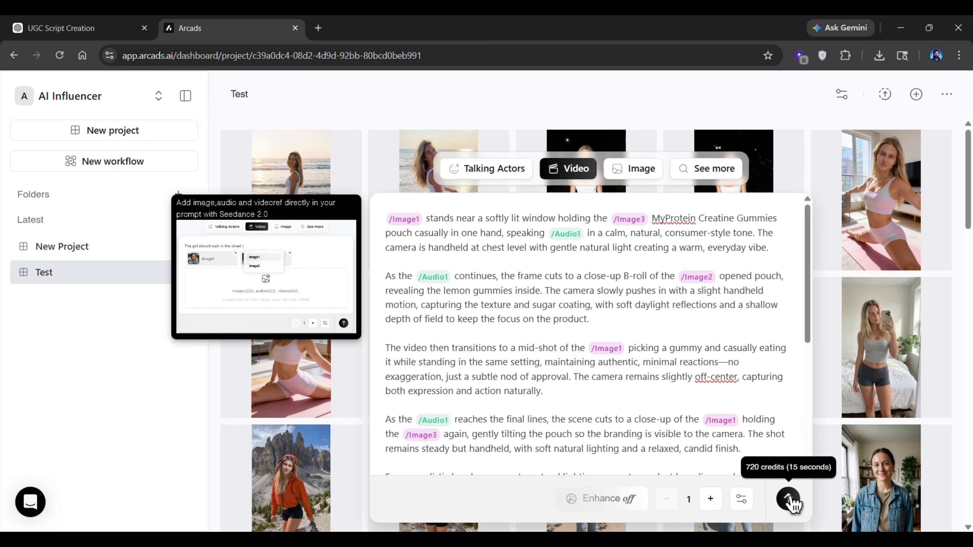
- Submit and confirm the video generation, then open the finished creatine gummies clip in the New Project gallery
{"action": "left_click", "coordinate": [789, 499]}
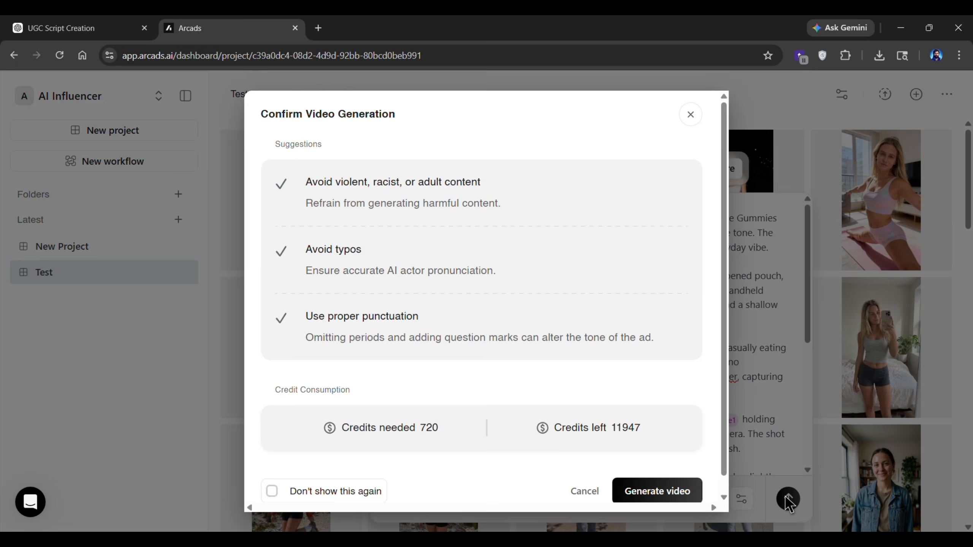
{"action": "left_click", "coordinate": [656, 491]}
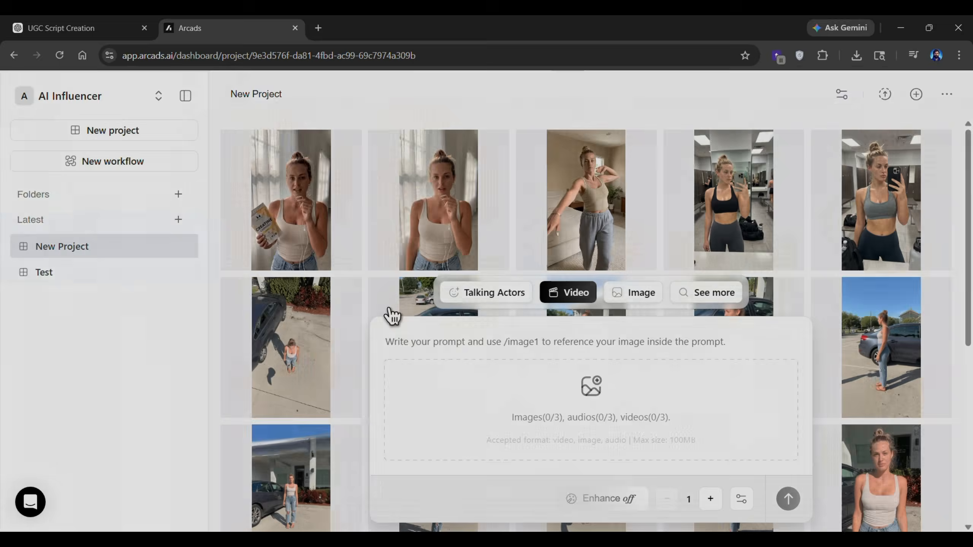
{"action": "left_click", "coordinate": [308, 223]}
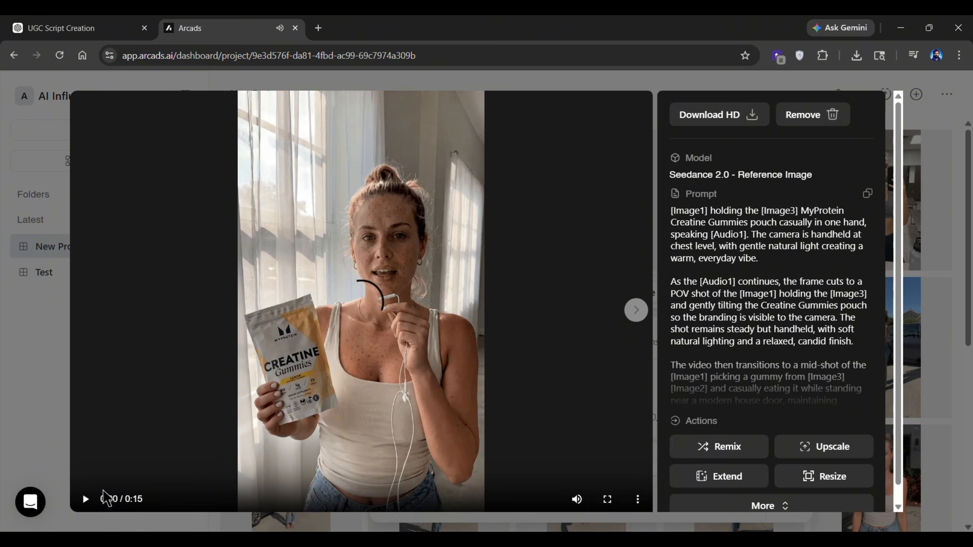